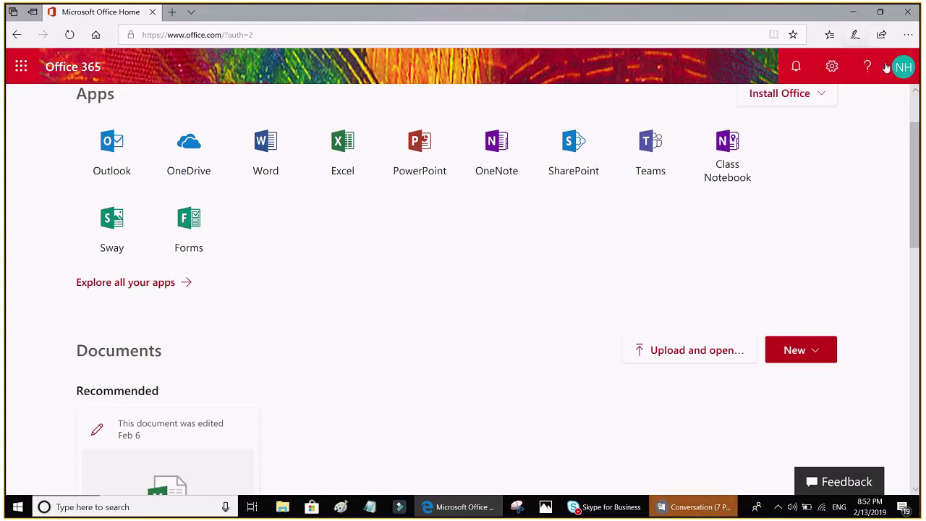
Open the Class Notebook app from the Office 365 home page and start creating a class notebook.
scroll(915, 110, up, 2)
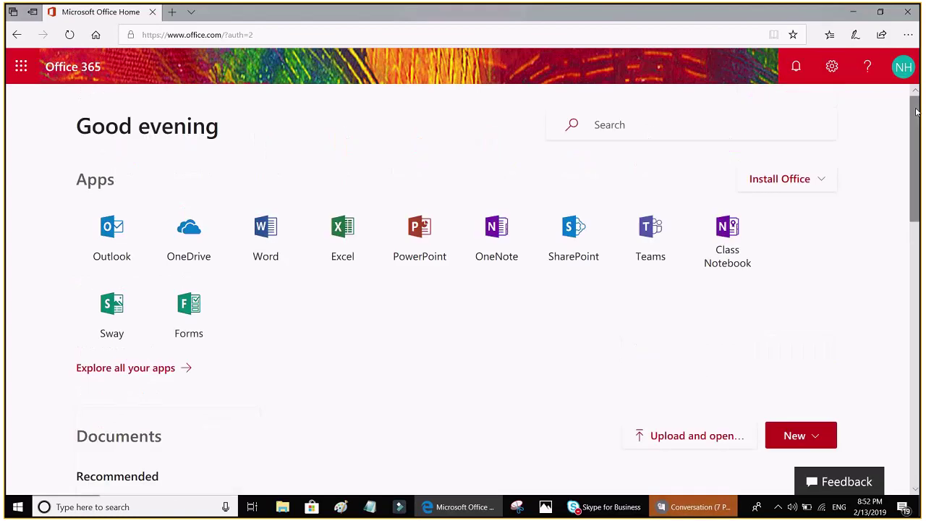
click(722, 238)
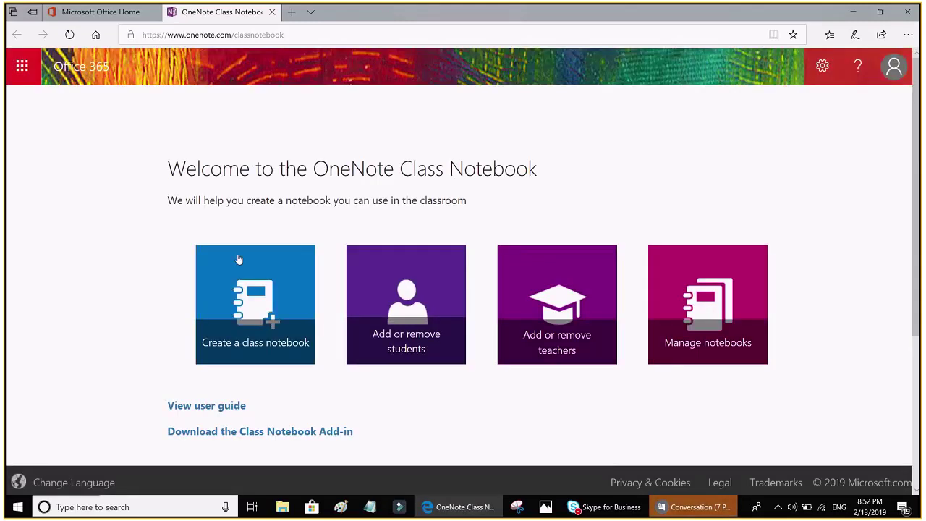
click(254, 288)
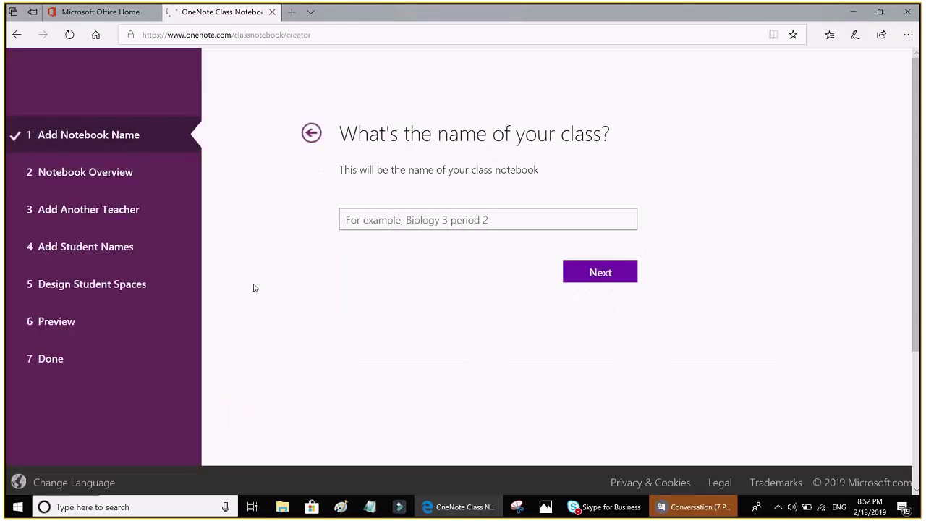
Name the class notebook "Test" and continue to the notebook overview.
click(362, 258)
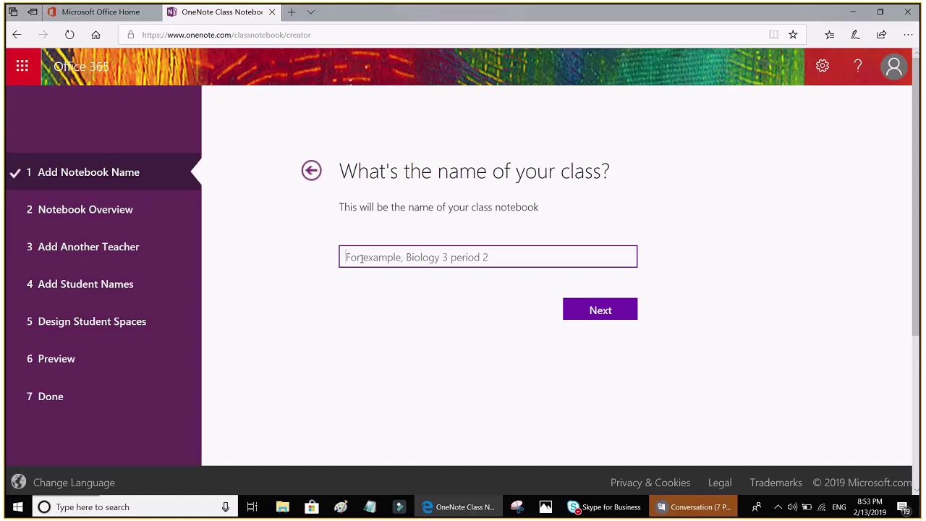
text(ter)
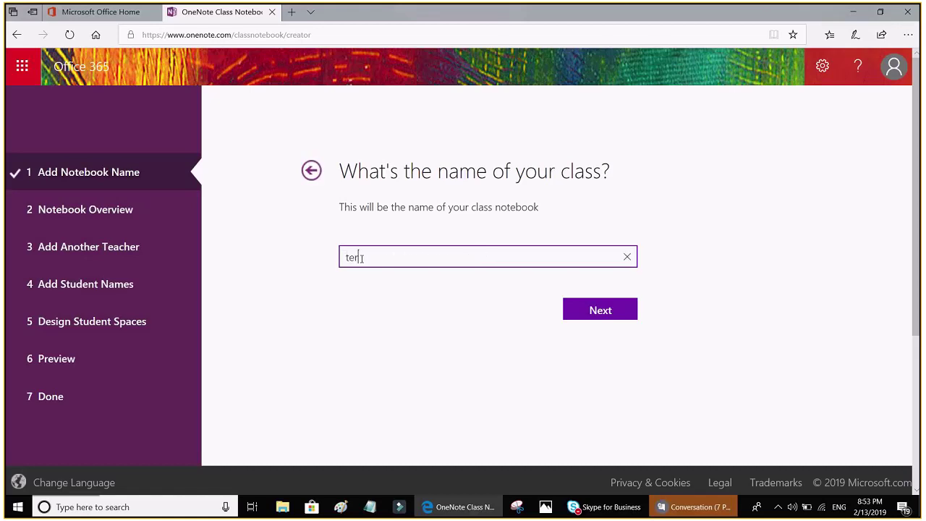
key(BackSpace)
key(BackSpace)
key(BackSpace)
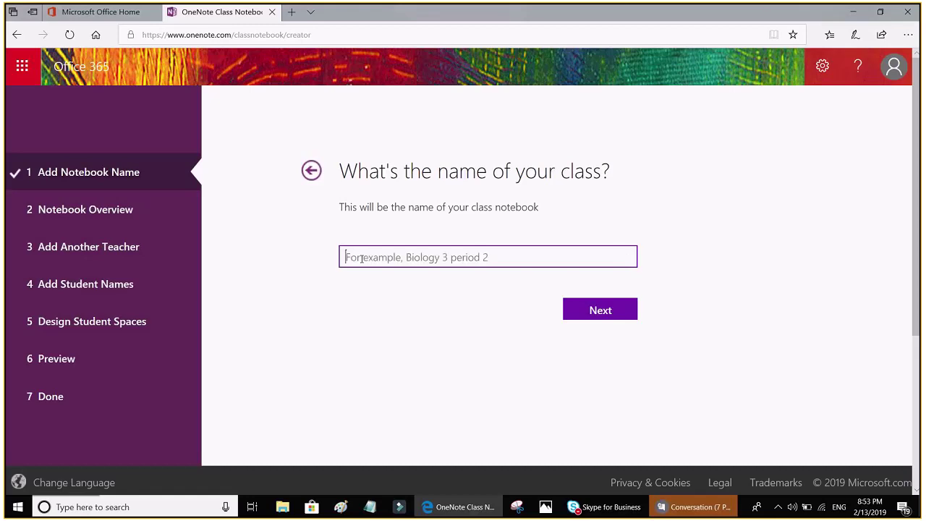
text(T)
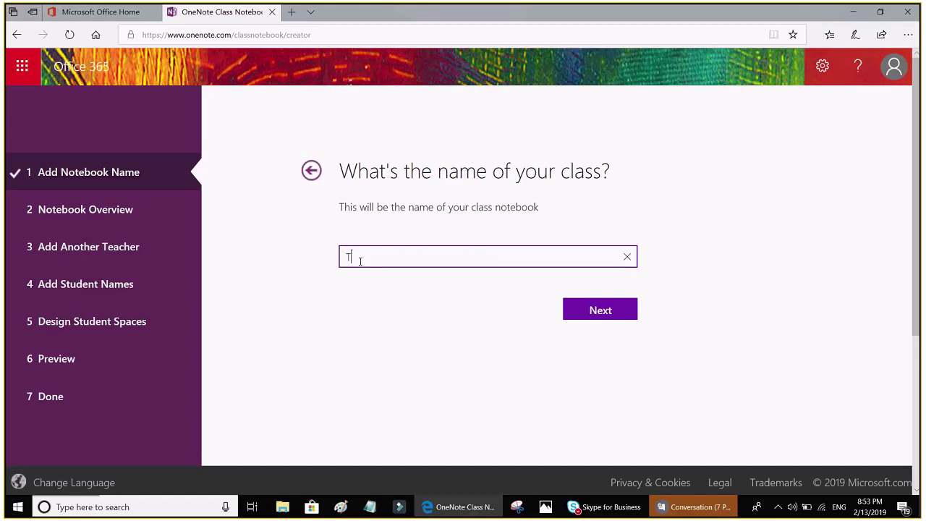
text(erm)
key(BackSpace)
key(BackSpace)
key(BackSpace)
text(est)
click(600, 311)
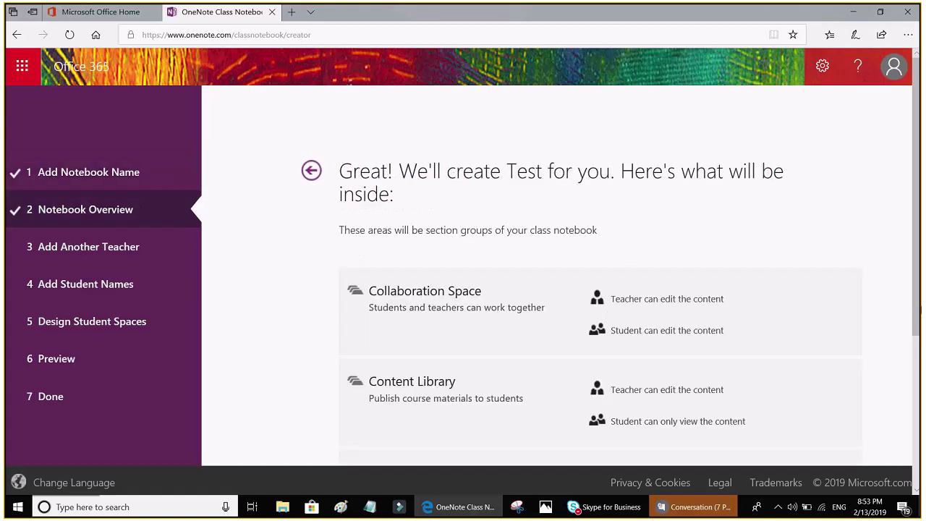
Accept the section group overview and skip adding another teacher to the class notebook.
scroll(903, 411, down, 2)
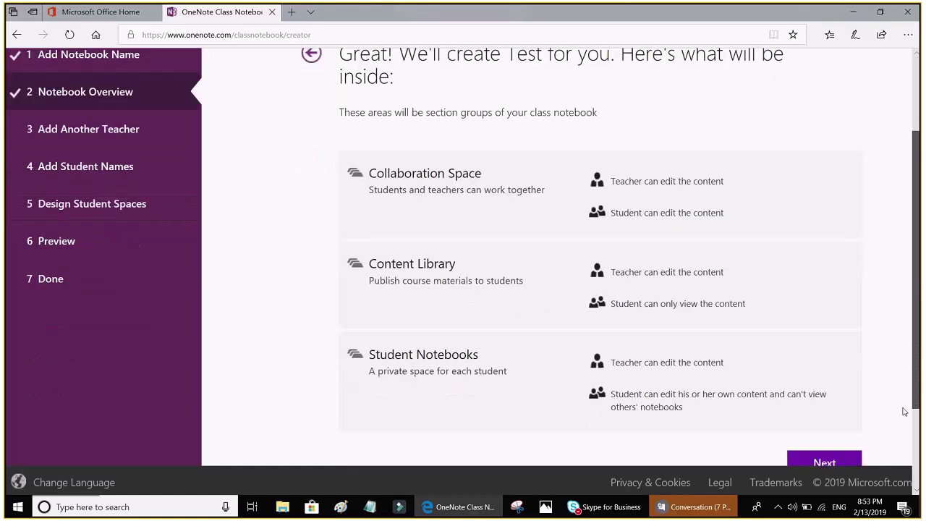
scroll(903, 411, down, 2)
click(824, 339)
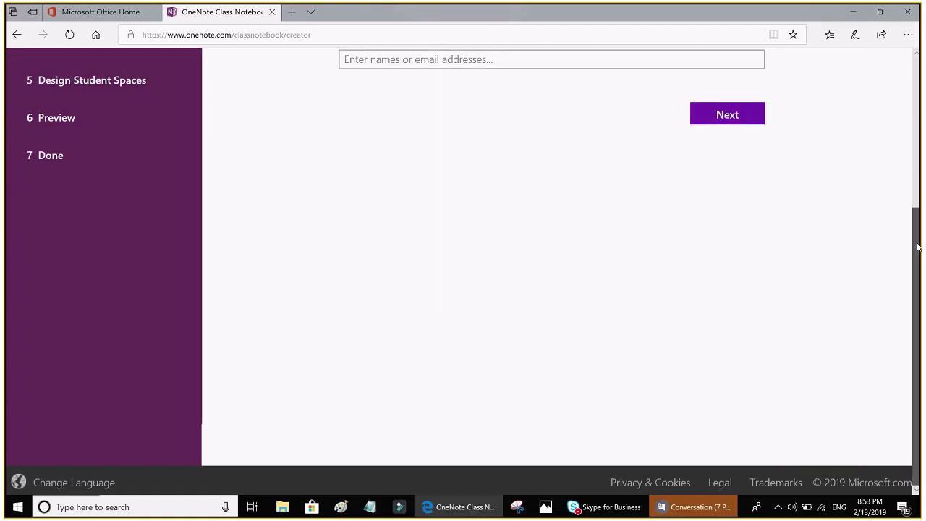
scroll(917, 248, up, 3)
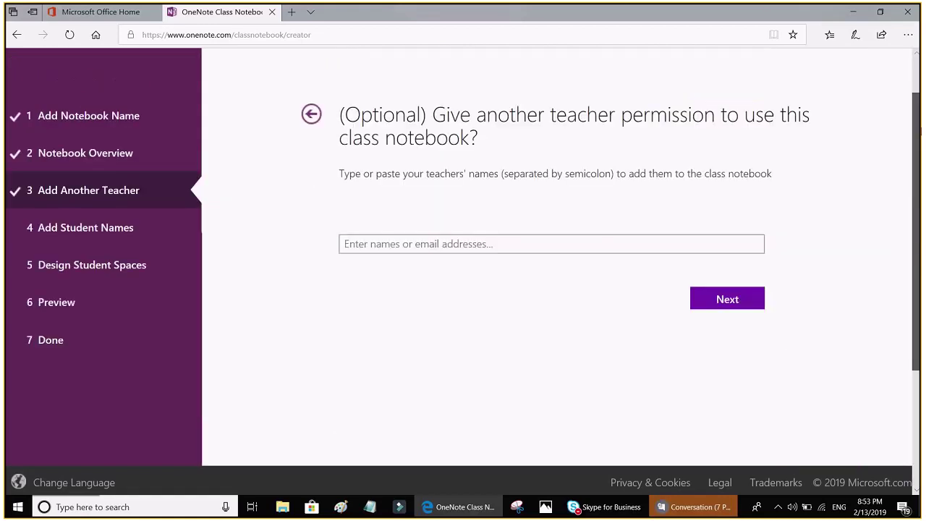
click(721, 308)
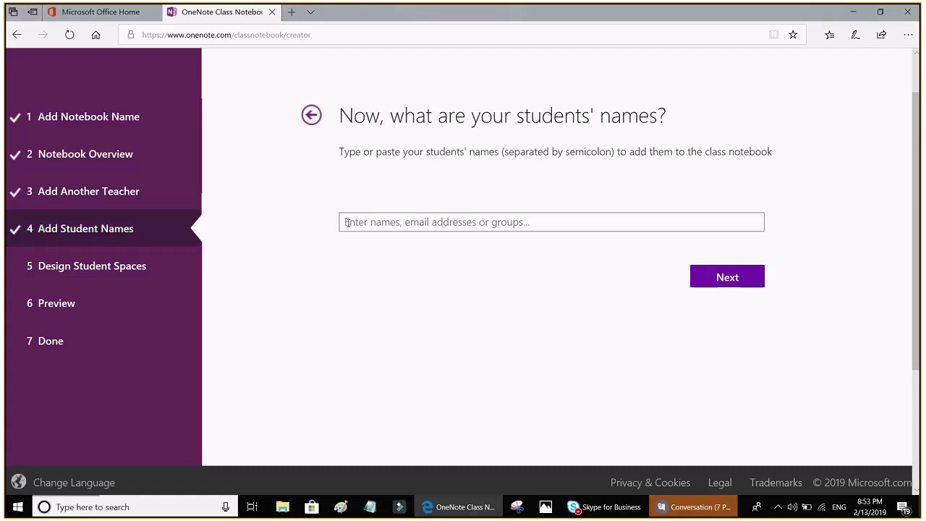
Add the accounts teacher23 and teacher20 as students of the class notebook.
click(347, 222)
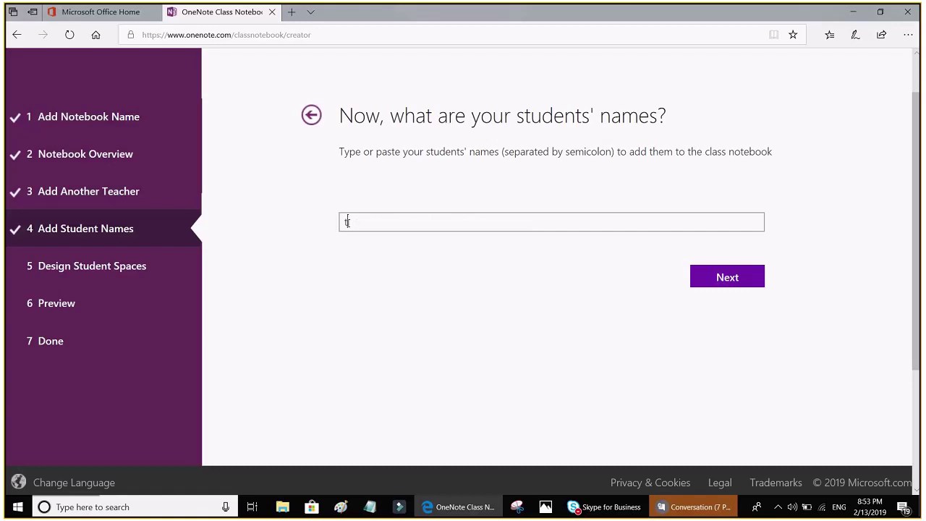
text(123)
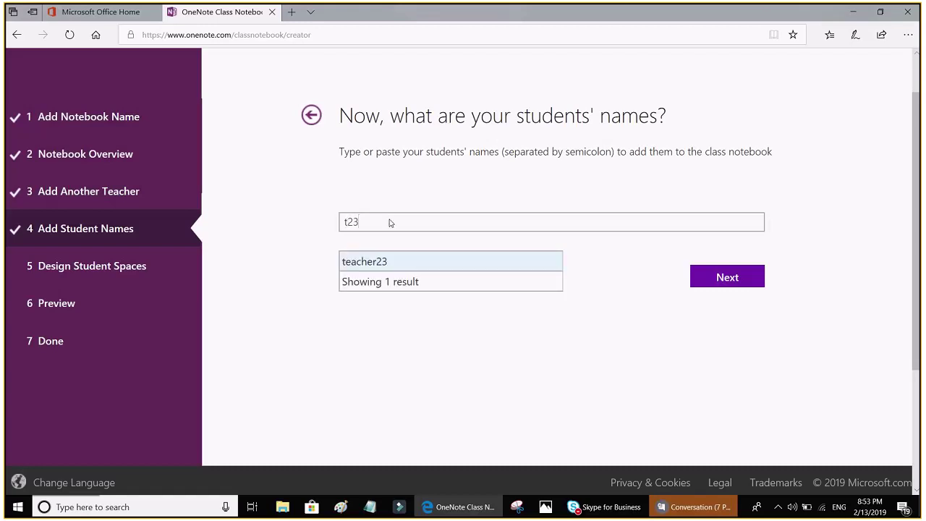
click(377, 261)
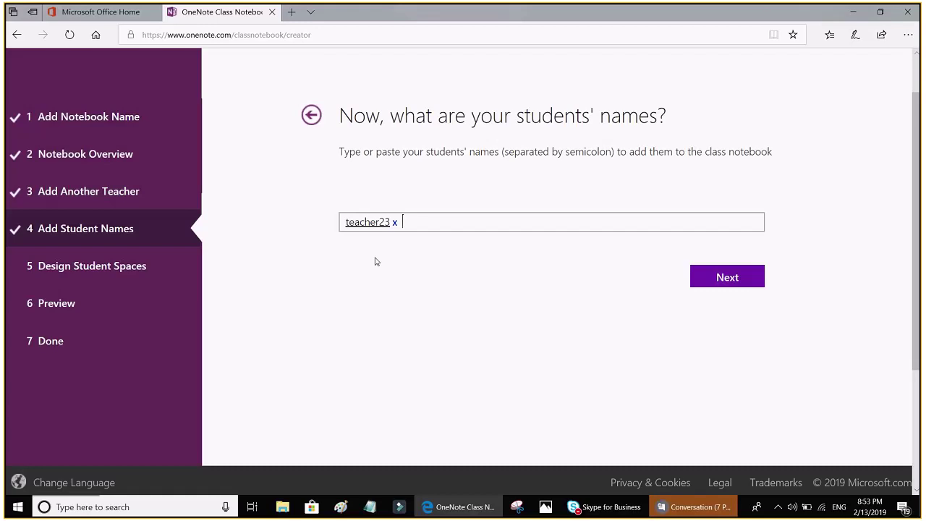
text(teacher2)
text(0)
click(405, 262)
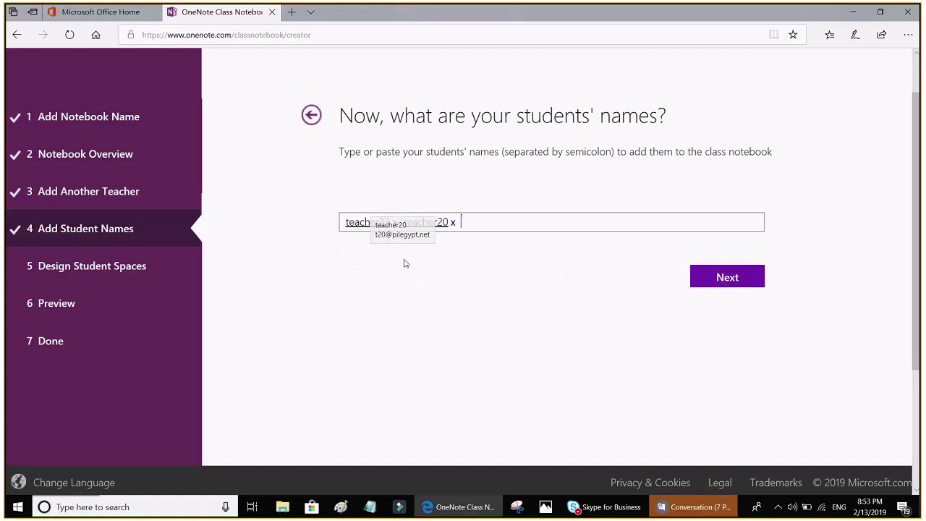
Add the accounts teacher15 and teacher22 to the student list.
text(t15)
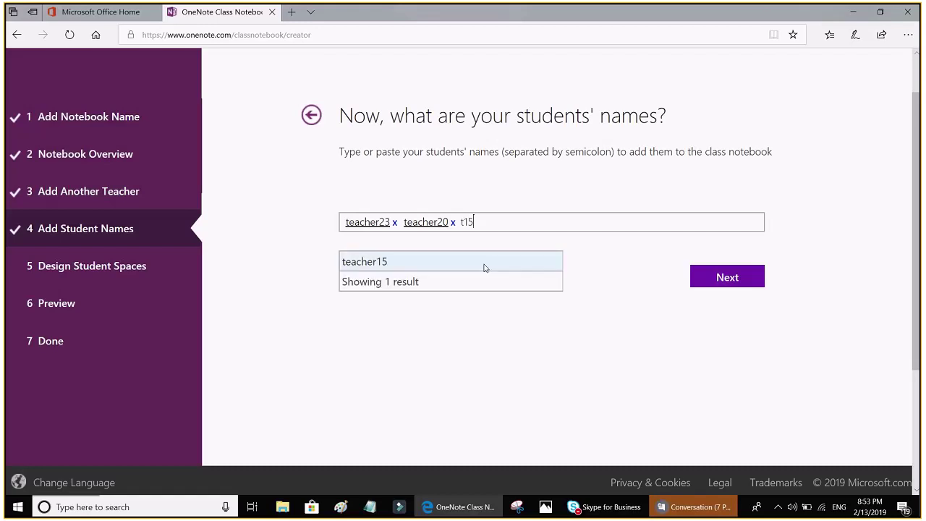
click(499, 269)
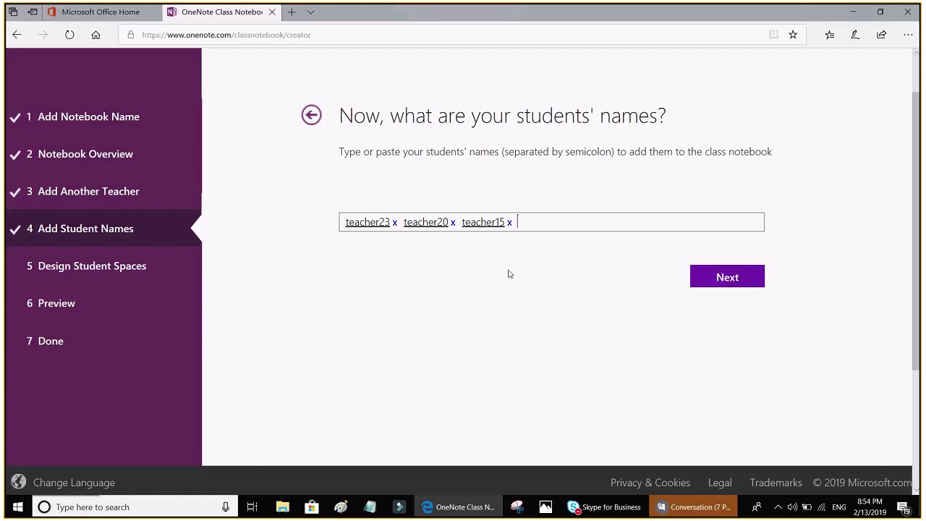
text(t)
text(22)
click(533, 259)
Look up the remaining teacher accounts and add the second teacher3 match to the student list.
text(t3)
key(BackSpace)
key(BackSpace)
text(teacher)
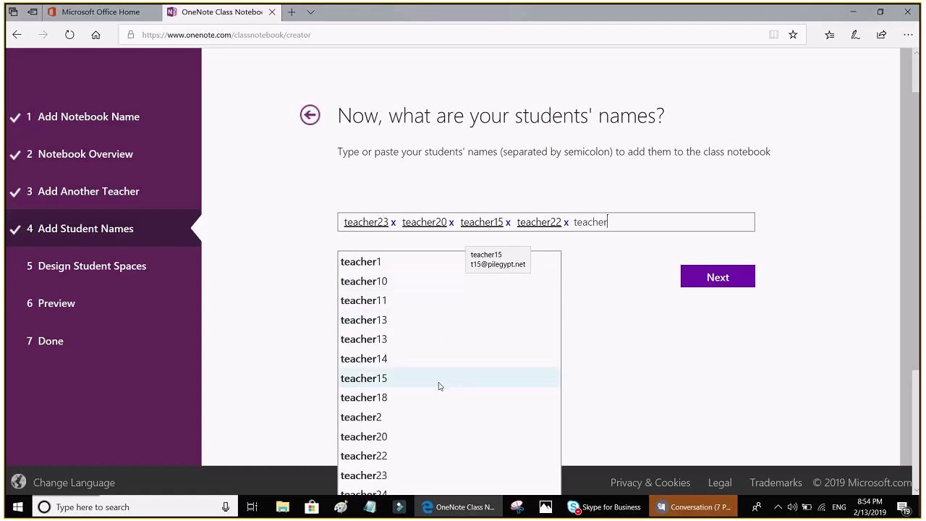
key(Down)
key(Down)
key(Down)
key(Down)
key(Down)
key(Down)
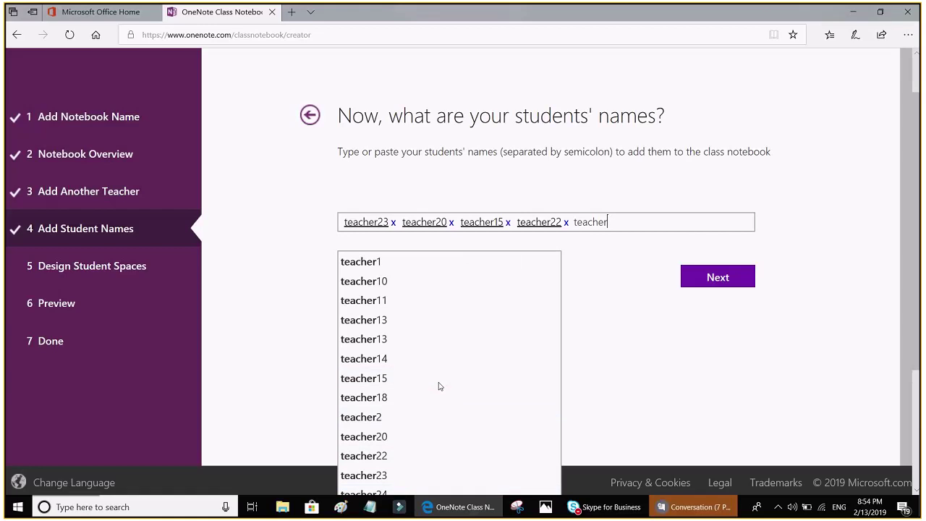
text(3)
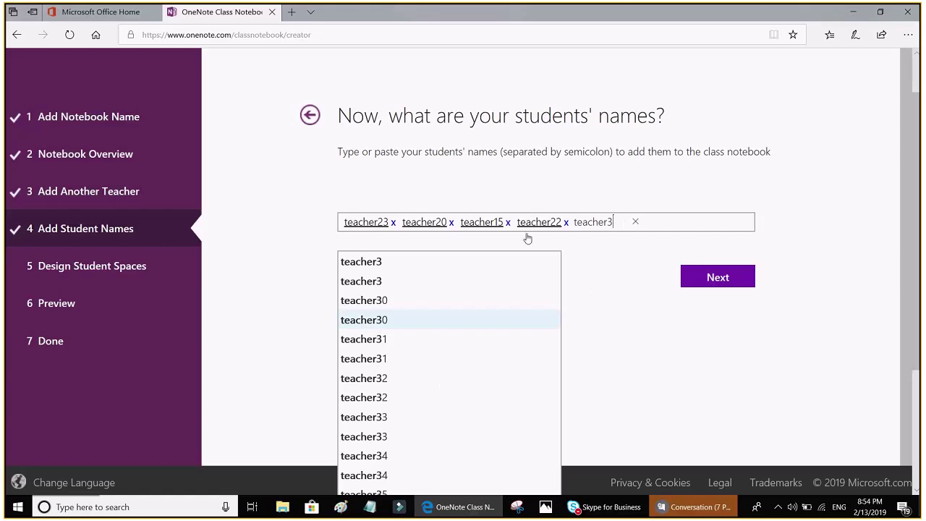
click(369, 279)
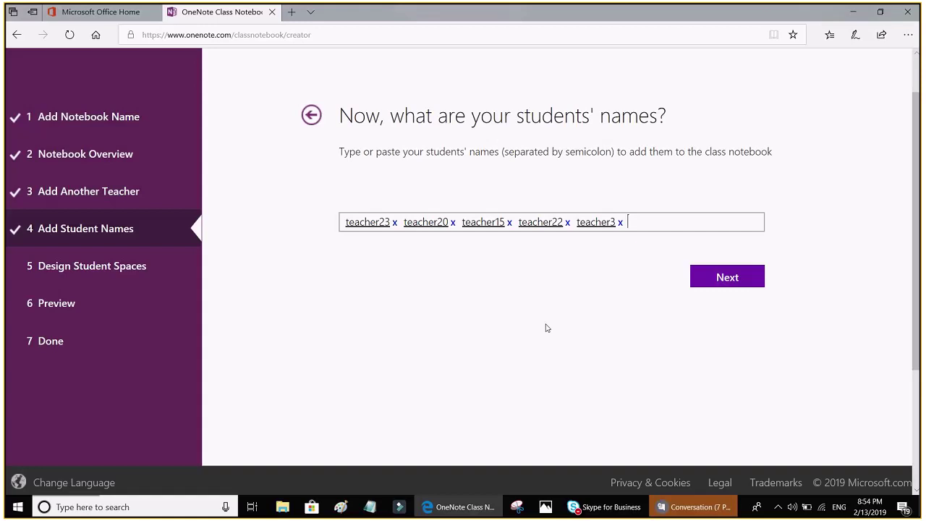
click(681, 510)
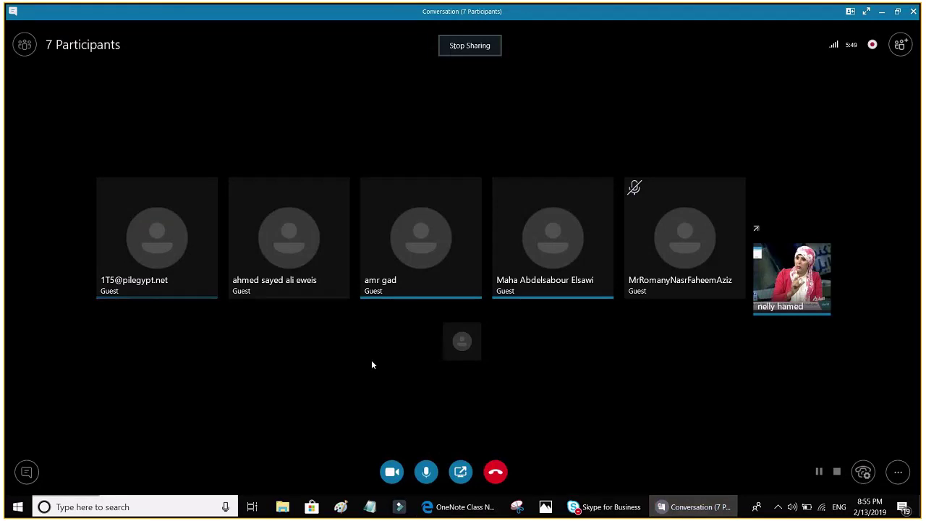
key(alt+Tab)
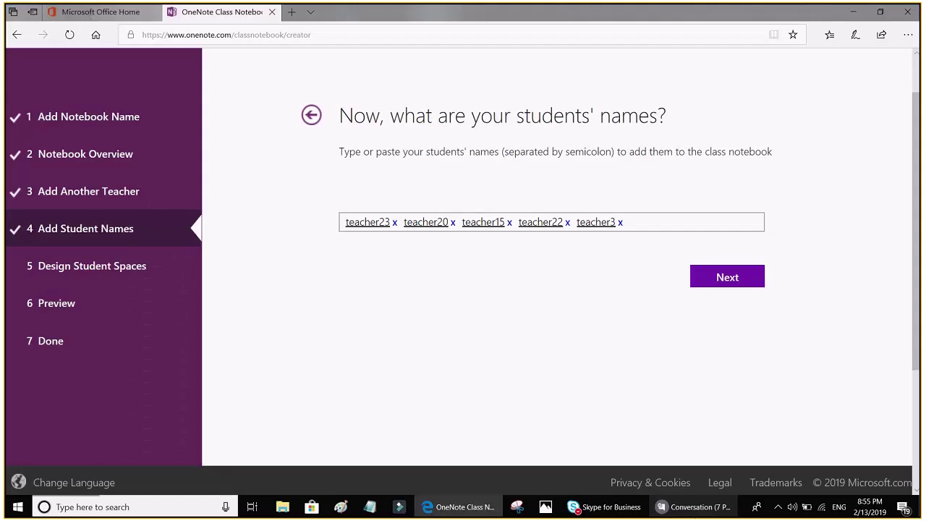
key(alt+Tab)
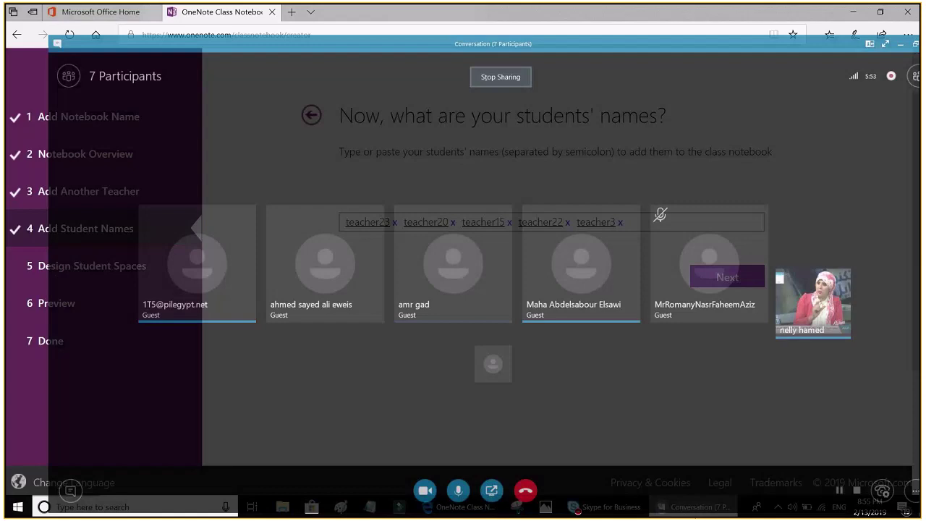
key(alt+Tab)
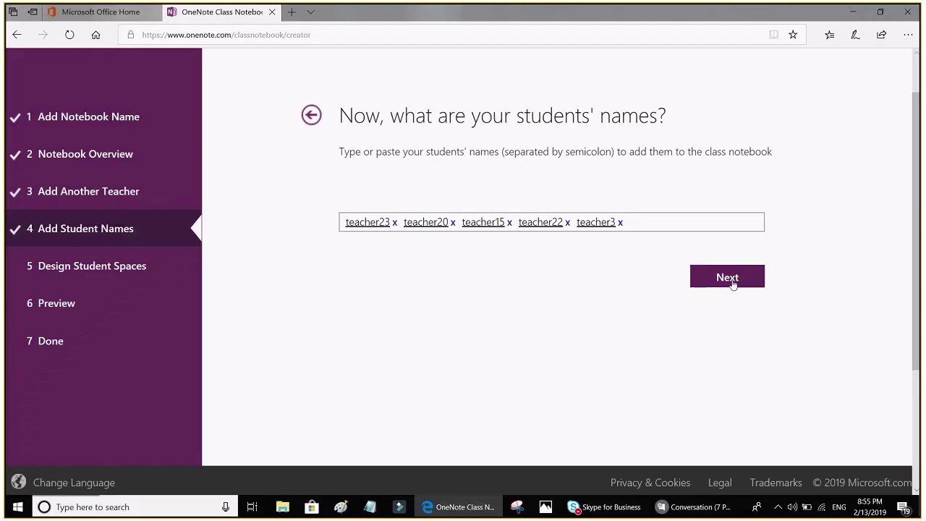
Keep Handouts, Class Notes, Homework and Quizzes as the student sections and create the notebook from the preview.
click(731, 283)
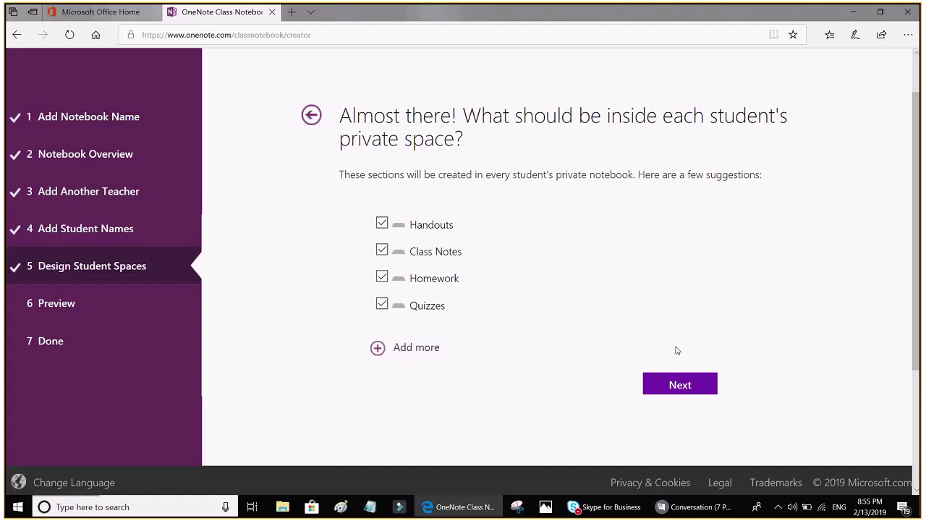
click(668, 393)
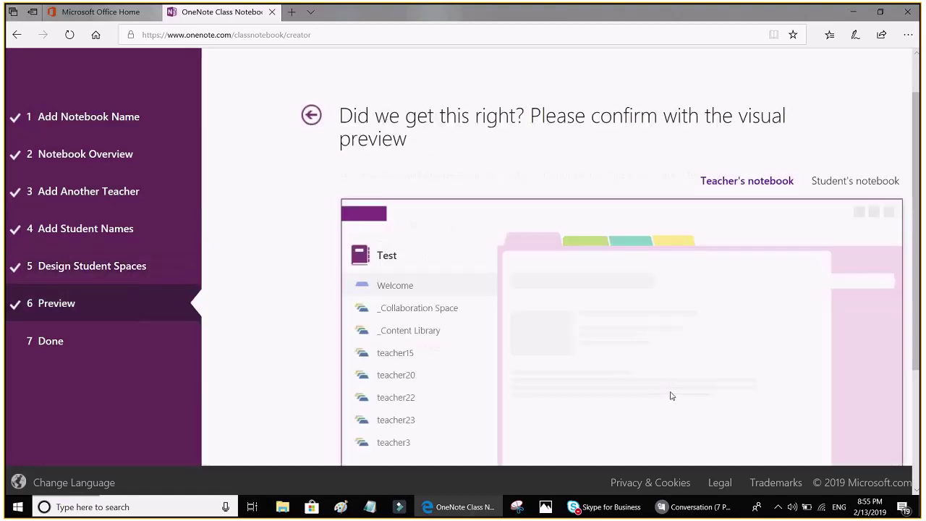
drag(917, 166, 904, 296)
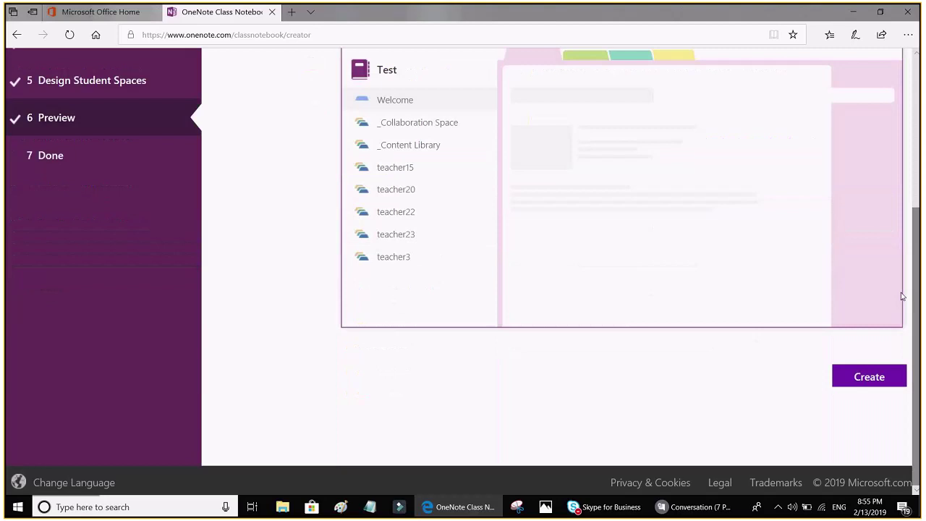
click(864, 382)
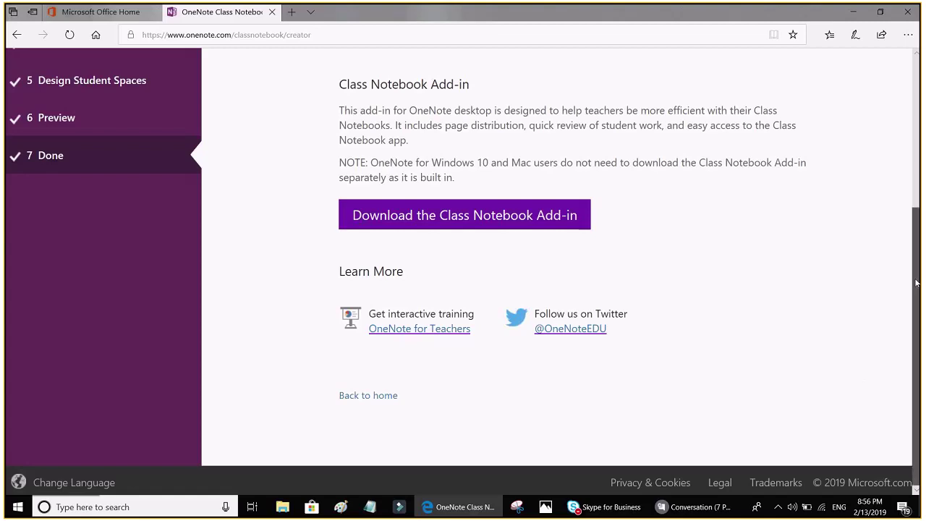
Open the finished Test notebook in OneNote Online and dismiss the What's New notice.
scroll(914, 282, up, 3)
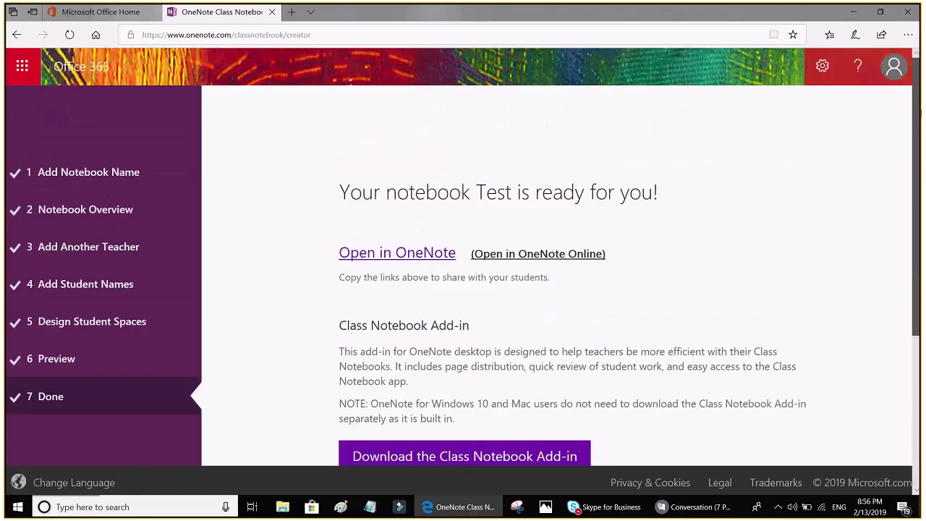
click(528, 254)
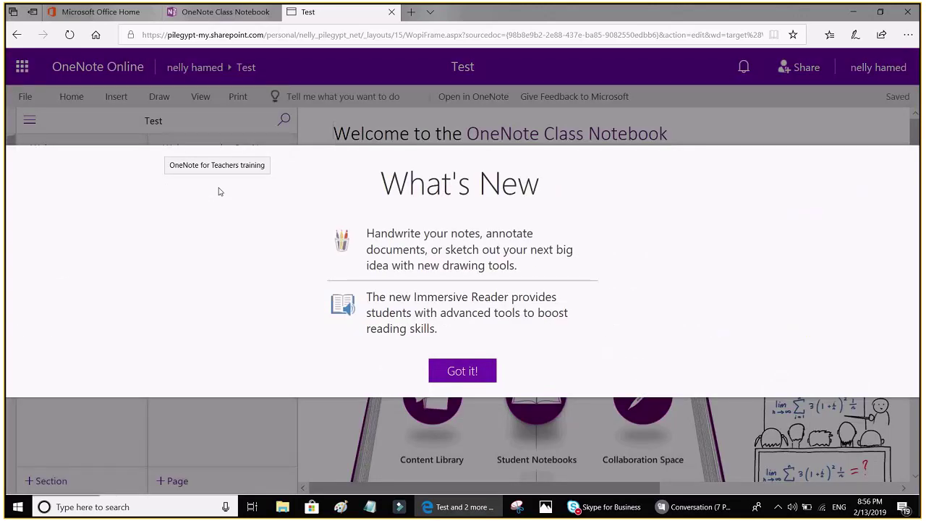
click(455, 371)
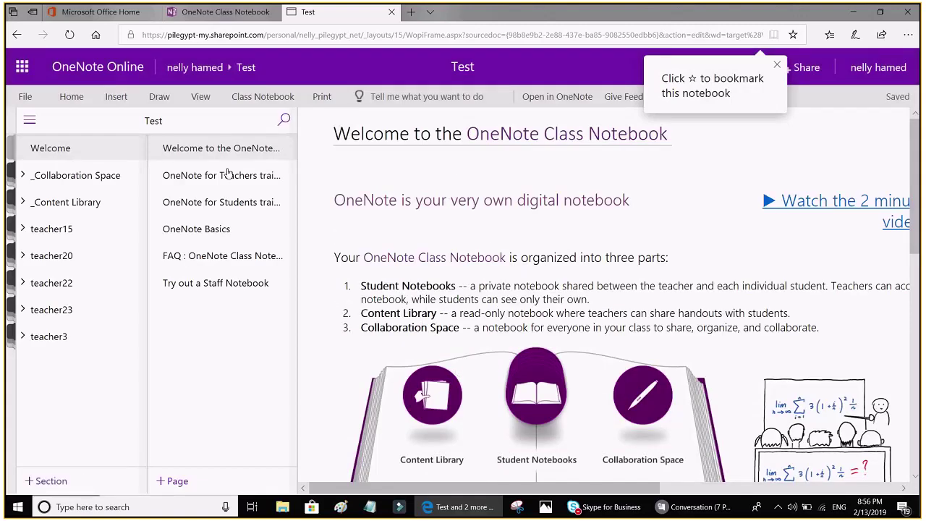
Permanently delete the Welcome section from the Test notebook and dismiss the bookmark tip.
right_click(36, 149)
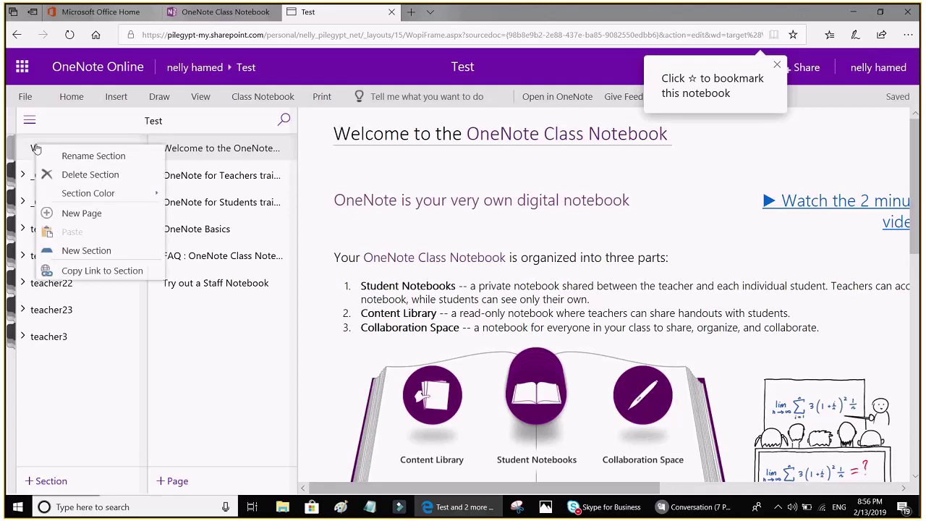
click(83, 176)
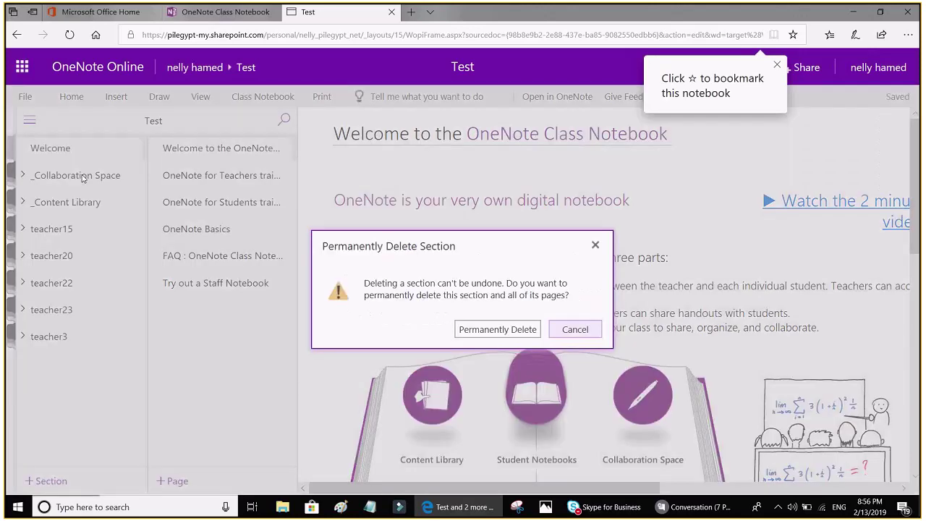
click(499, 329)
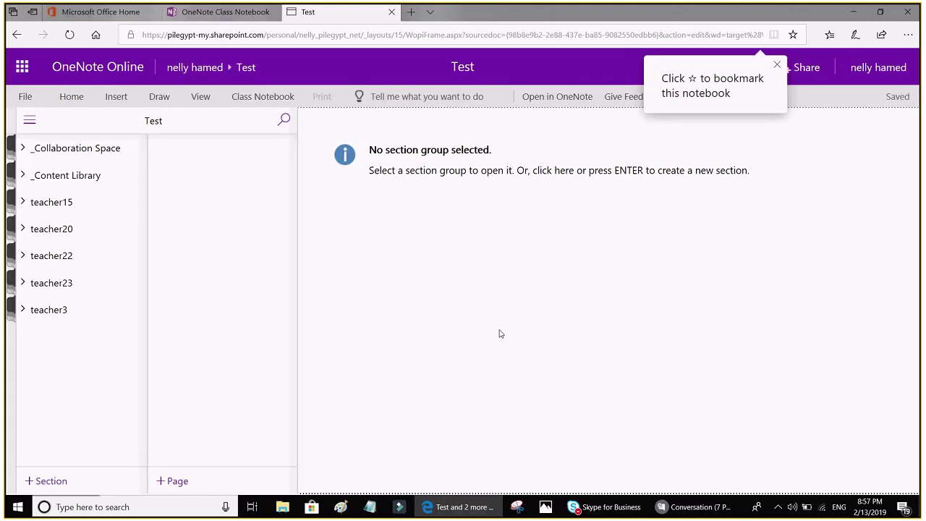
click(777, 66)
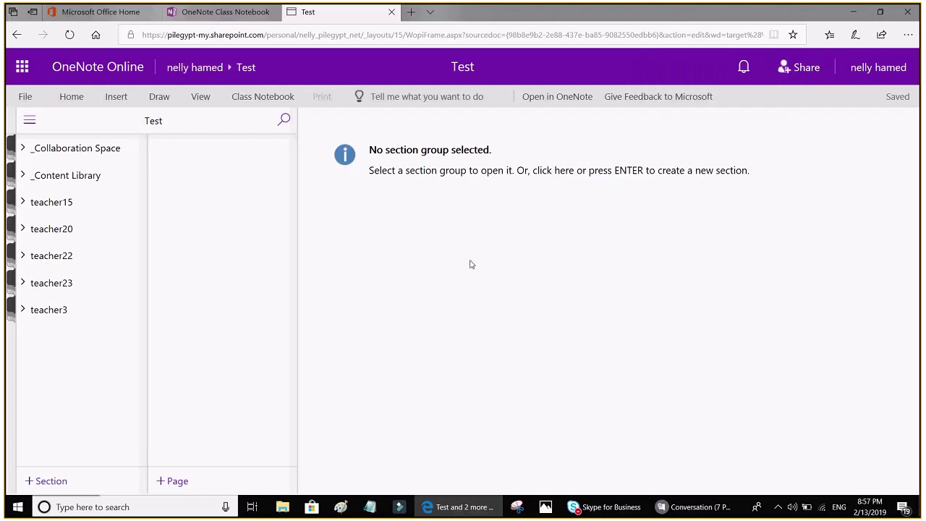
Expand the teacher15 section group to review the sections inside it, and collapse it again.
click(60, 208)
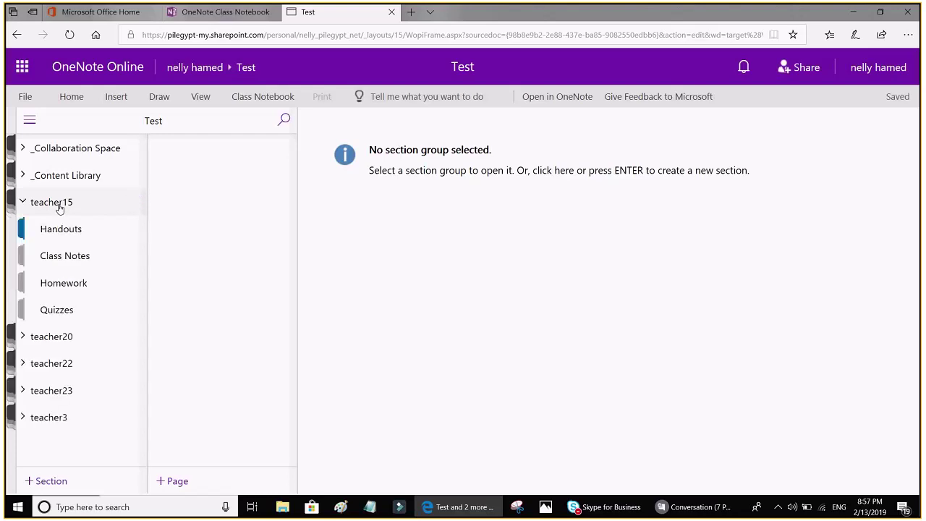
click(60, 208)
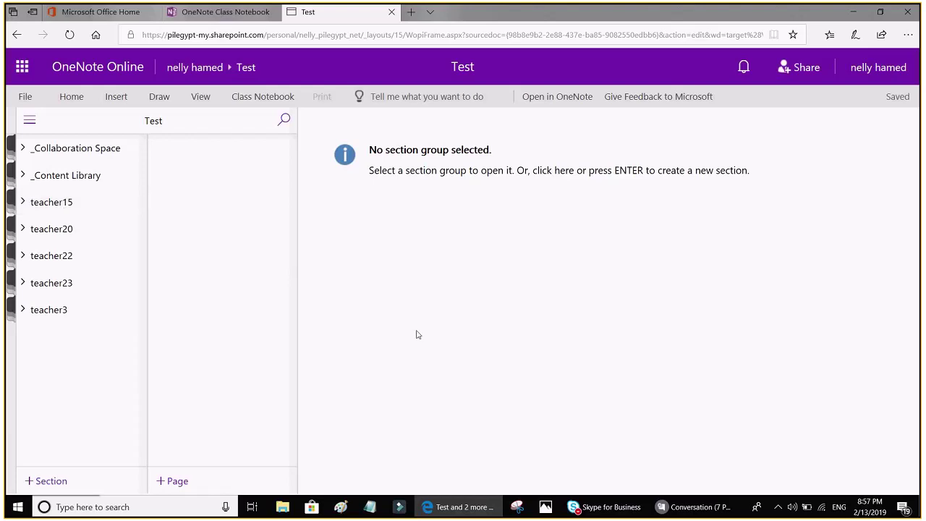
Look at the Office 365 home page and the Skype conversation's participants, and return to the Test notebook.
mouse_move(711, 506)
click(89, 14)
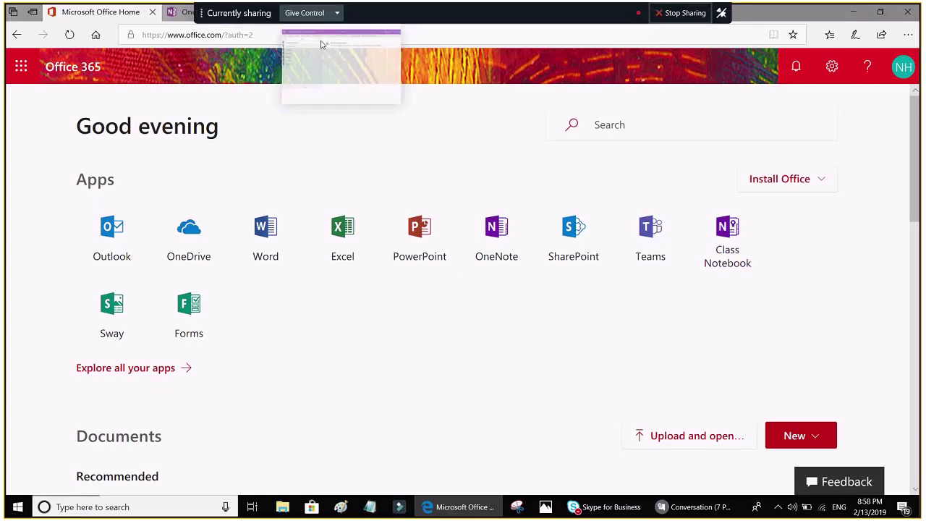
click(310, 14)
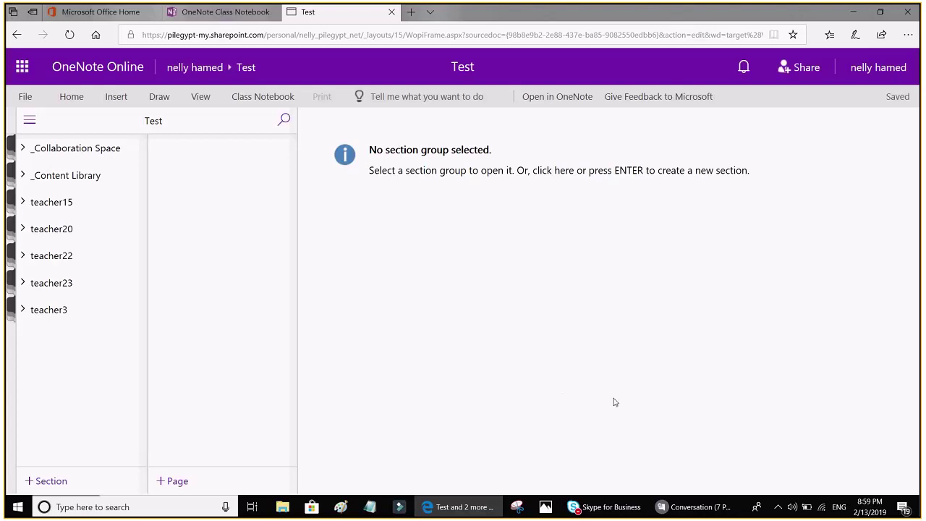
mouse_move(698, 512)
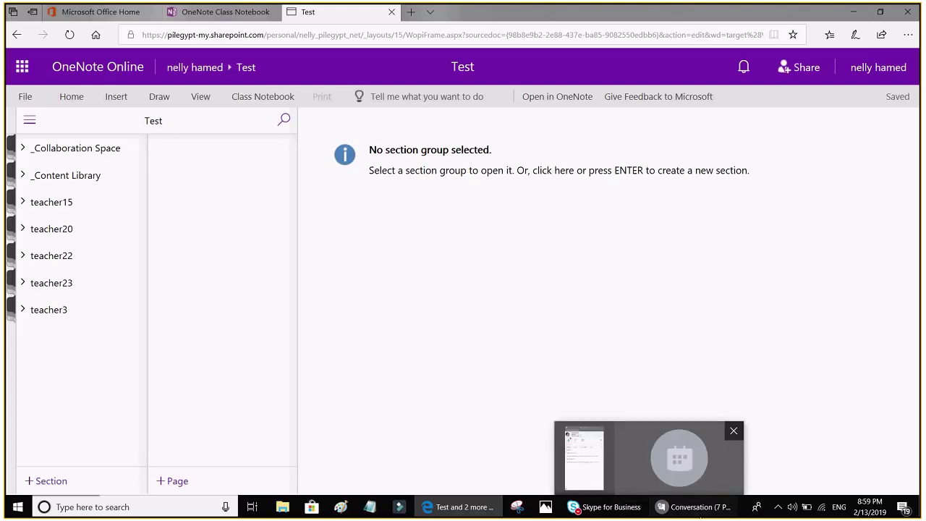
click(649, 457)
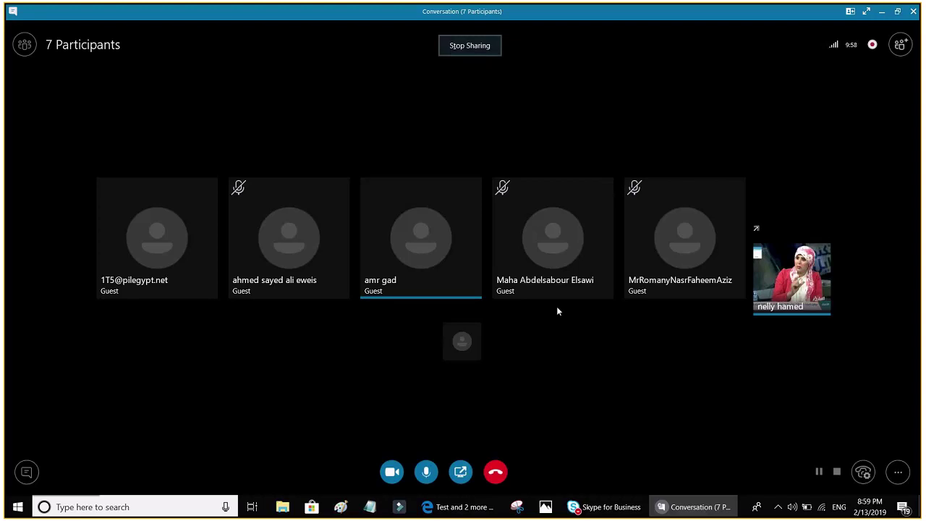
click(477, 514)
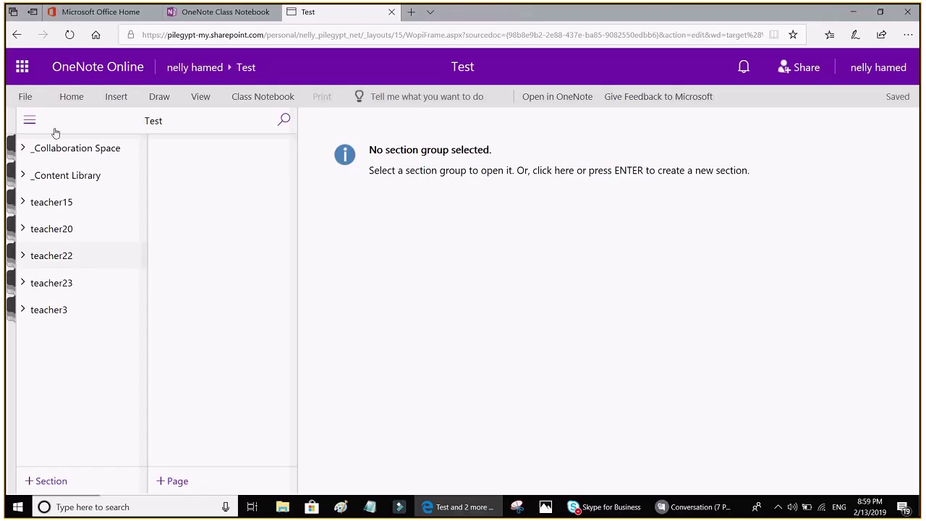
click(114, 99)
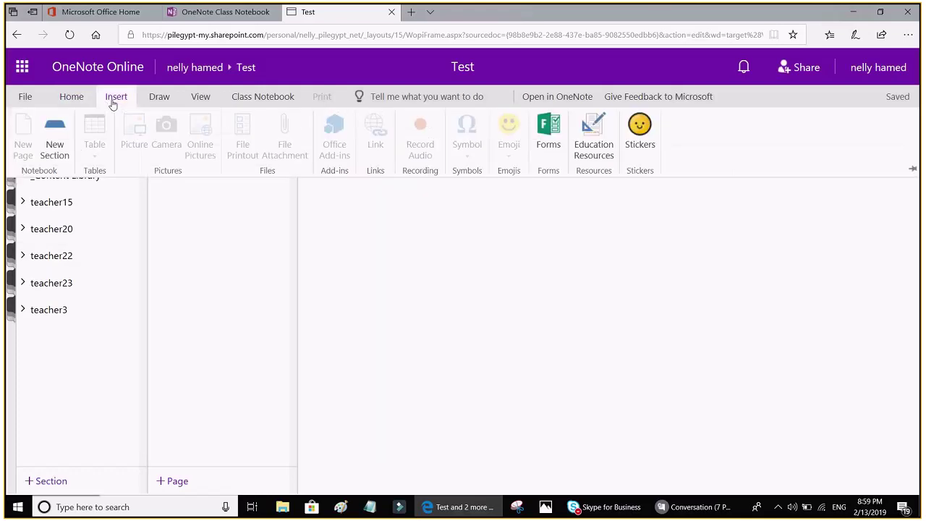
click(112, 104)
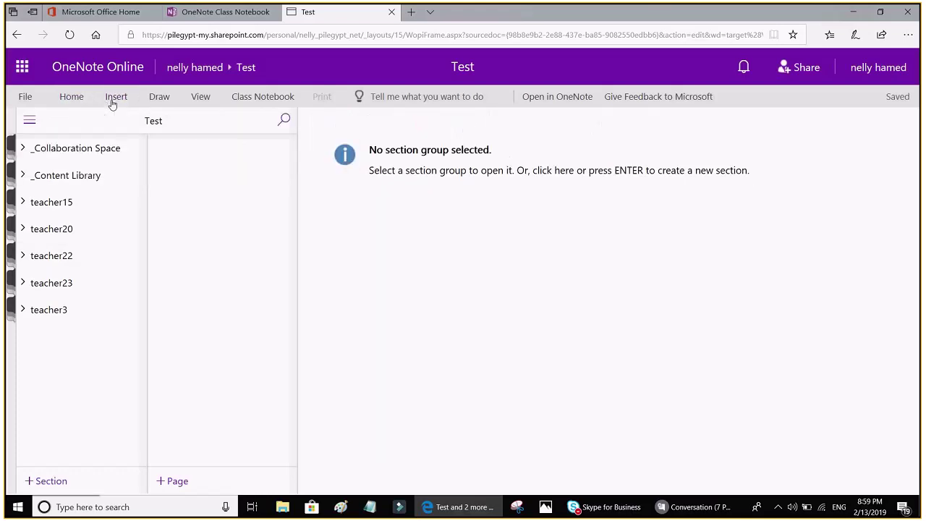
click(330, 253)
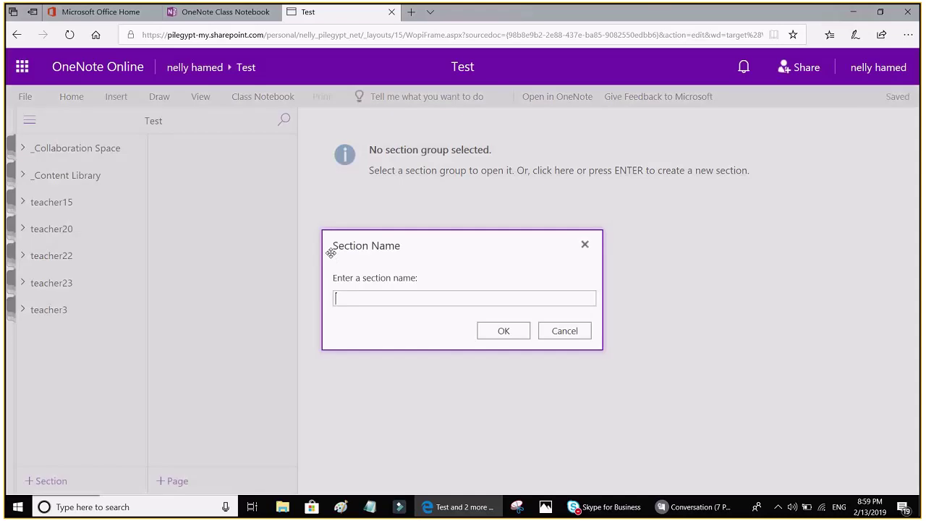
click(585, 245)
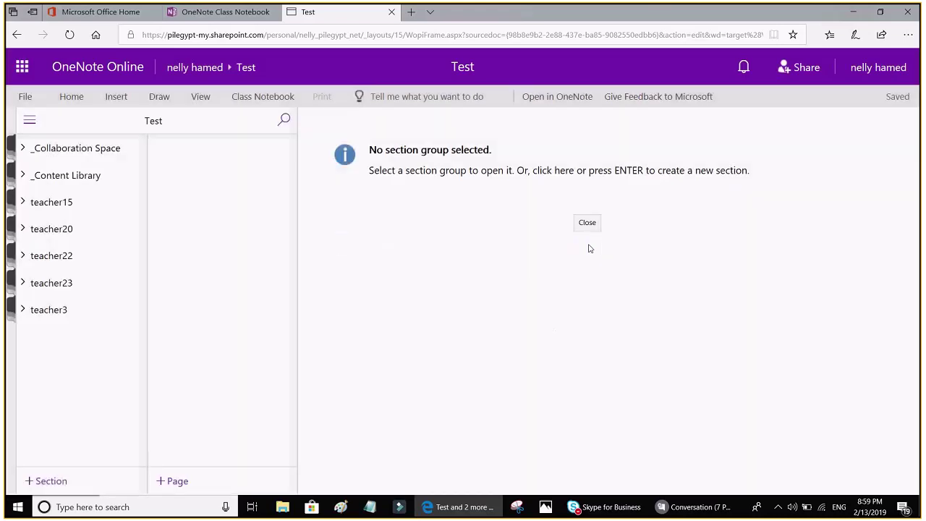
click(29, 120)
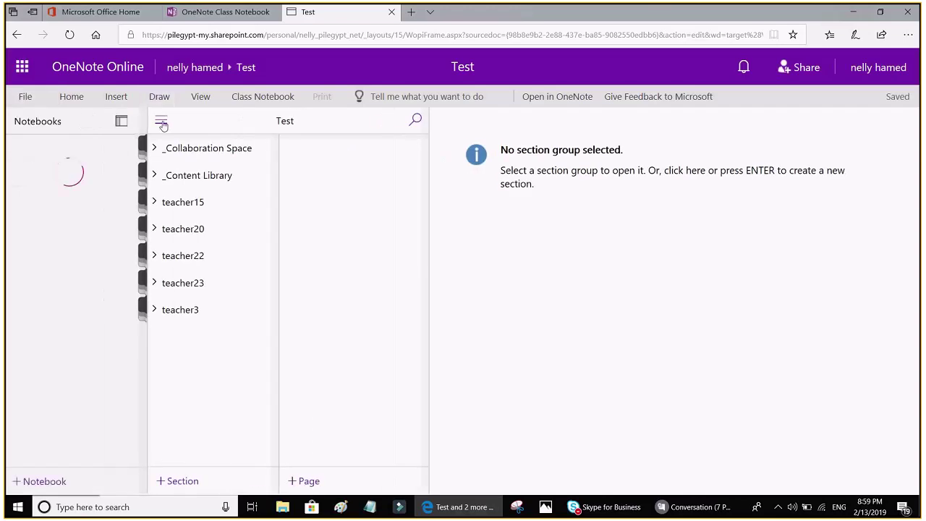
click(162, 122)
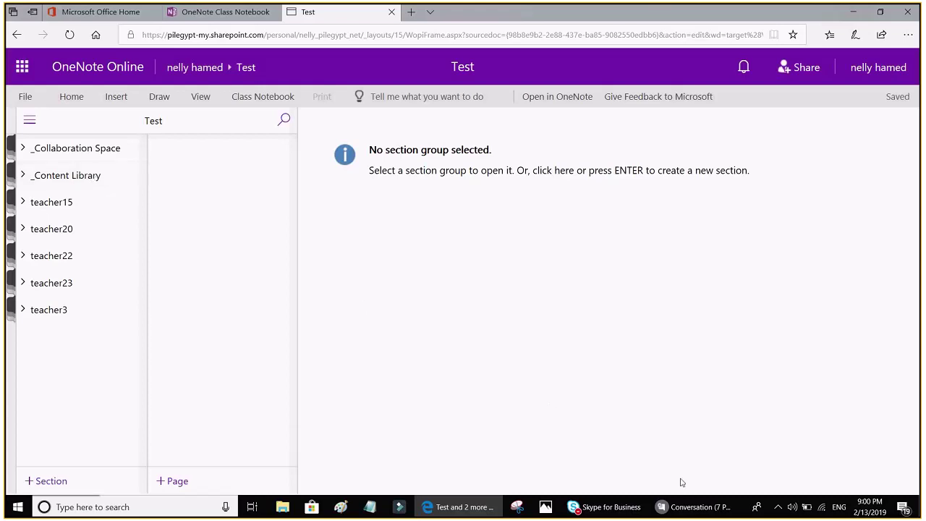
Switch to the Skype conversation window and stop sharing the screen.
click(696, 506)
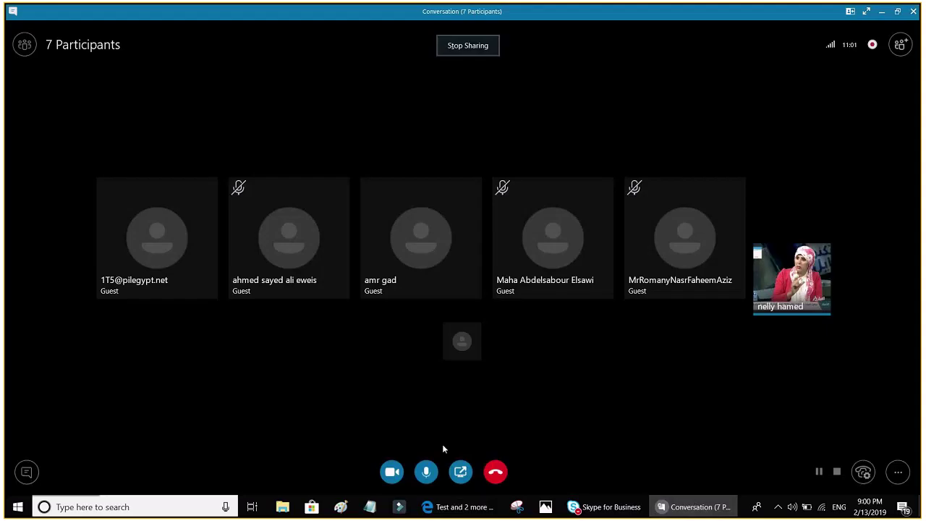
click(470, 45)
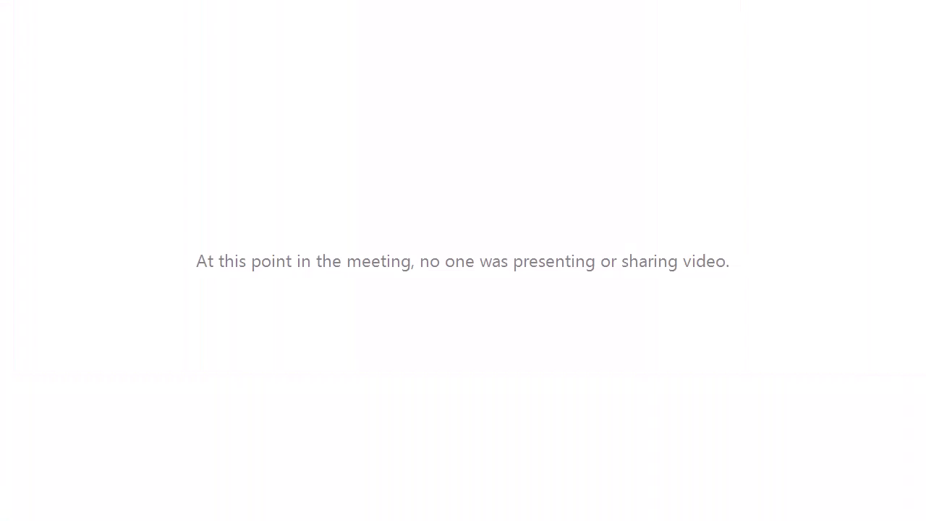
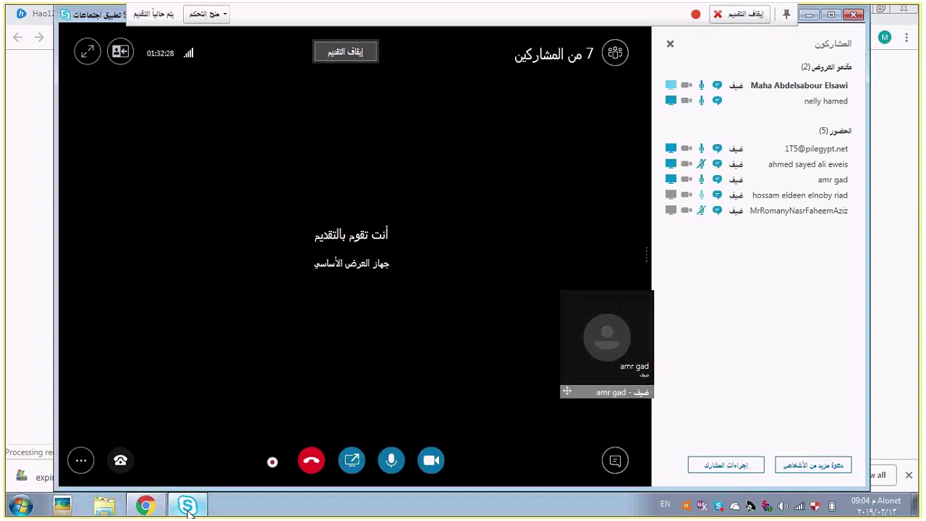
Mute the microphone in the Skype meeting.
click(390, 461)
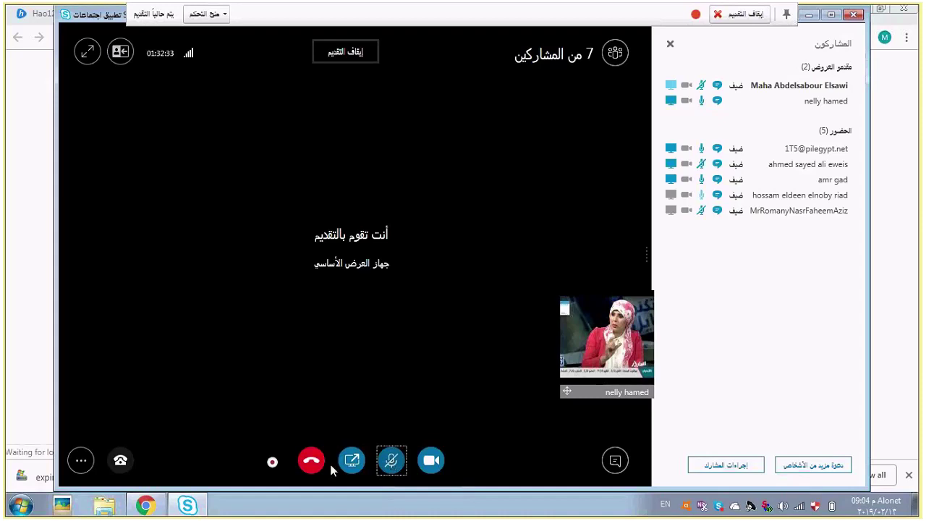
click(393, 463)
click(395, 465)
click(395, 464)
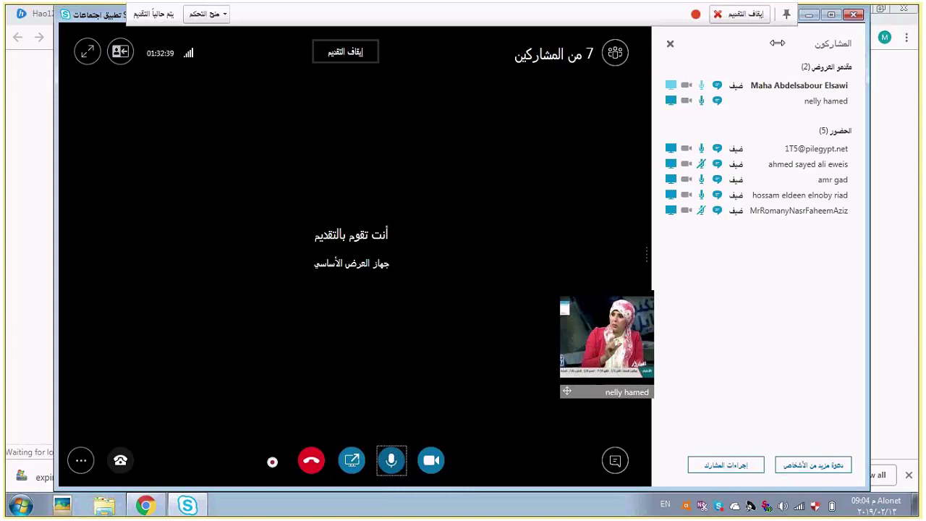
key(space)
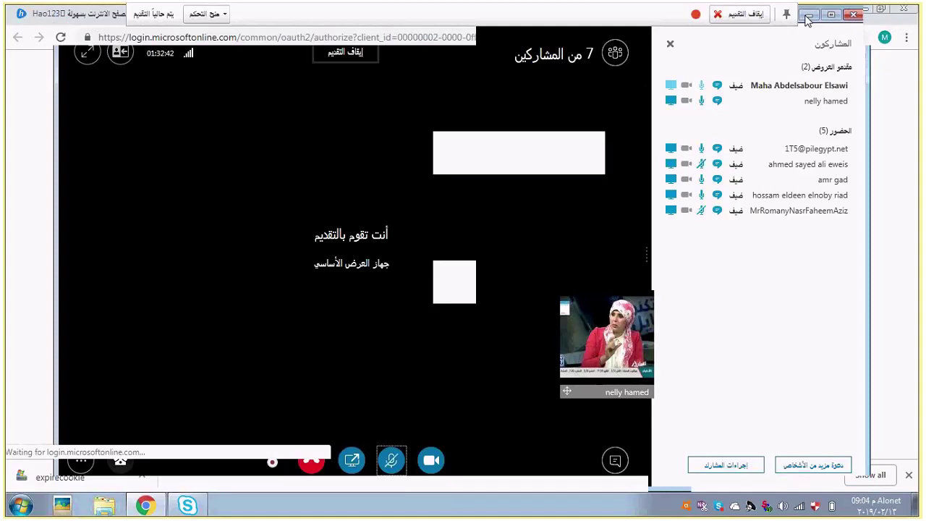
Minimize the meeting window and, in the browser sign-in, continue past the information request and cancel the account recovery setup.
click(808, 15)
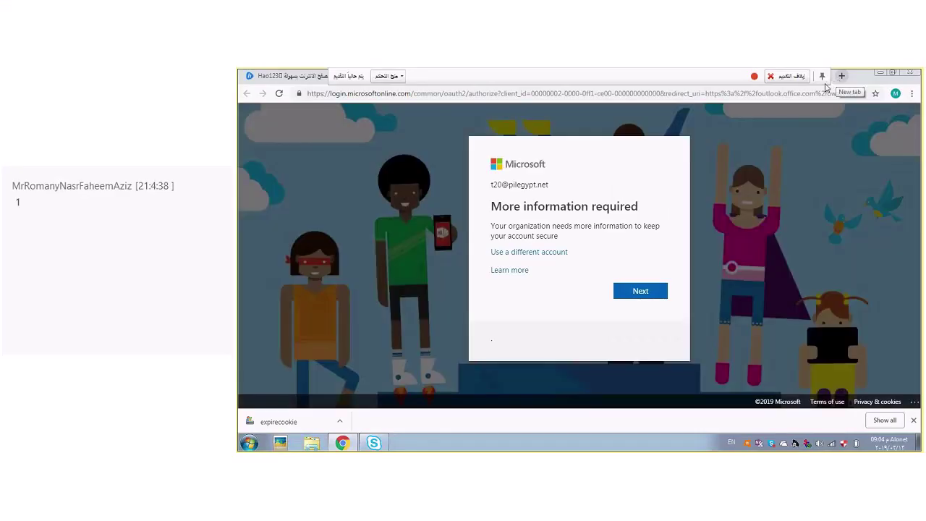
click(641, 291)
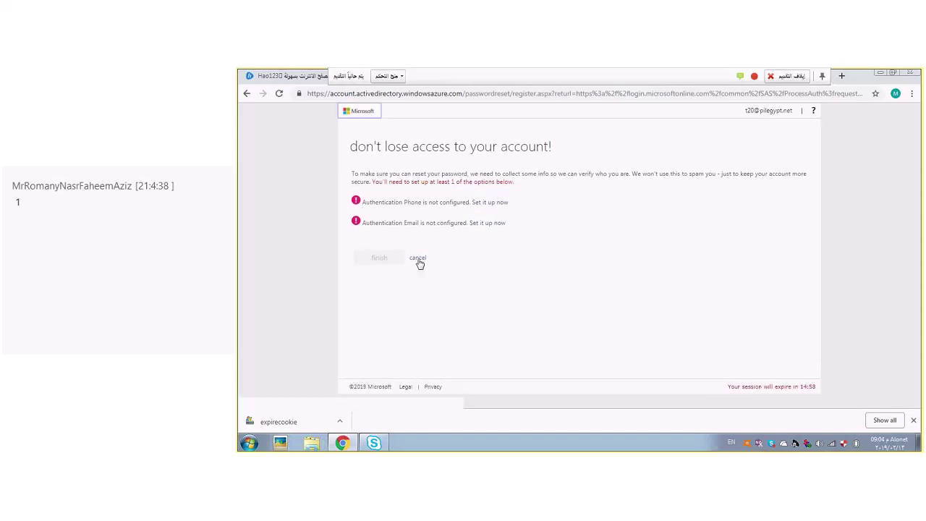
click(418, 258)
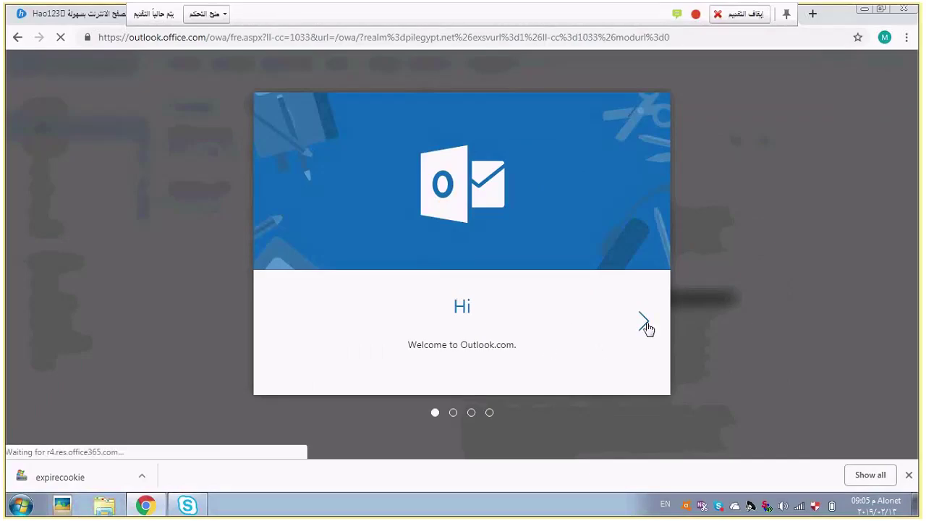
Complete the Outlook first-run setup, keeping English (United States), the (UTC+02:00) Amman time zone and the preselected blue theme.
click(643, 321)
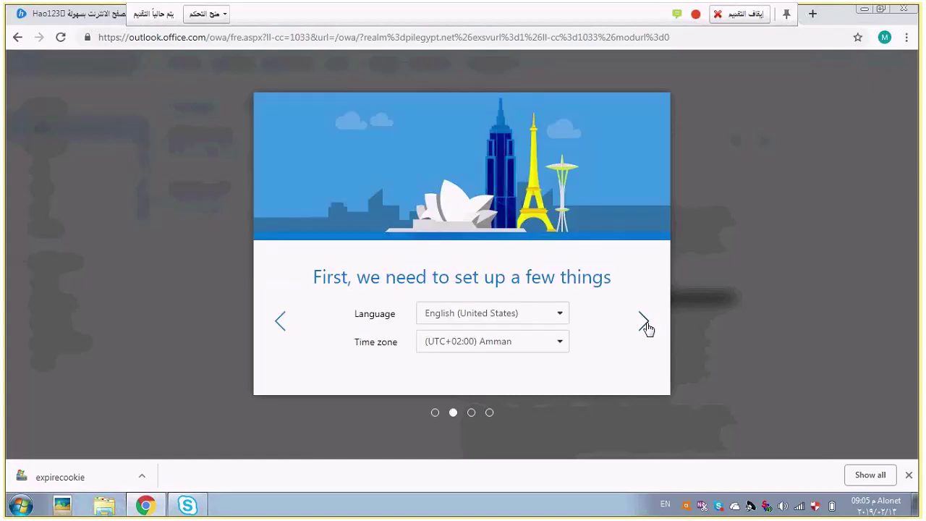
click(644, 322)
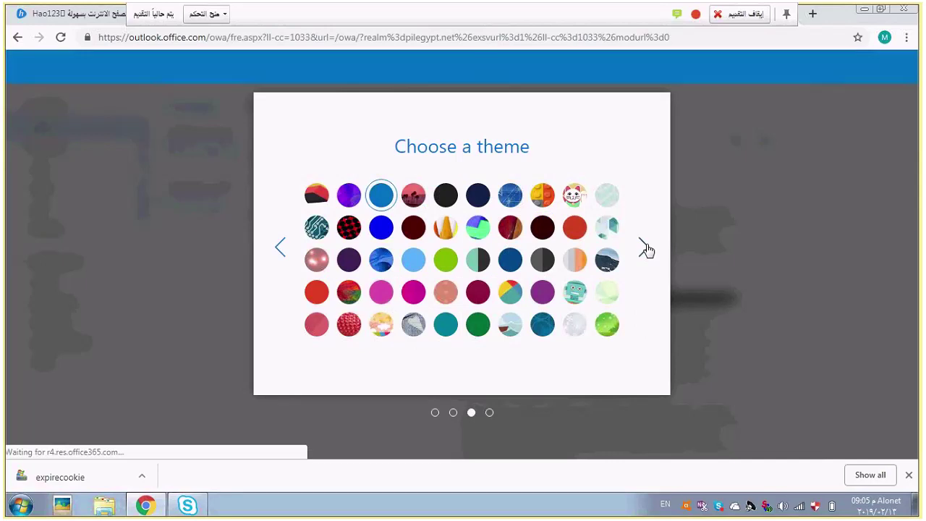
click(644, 248)
click(644, 247)
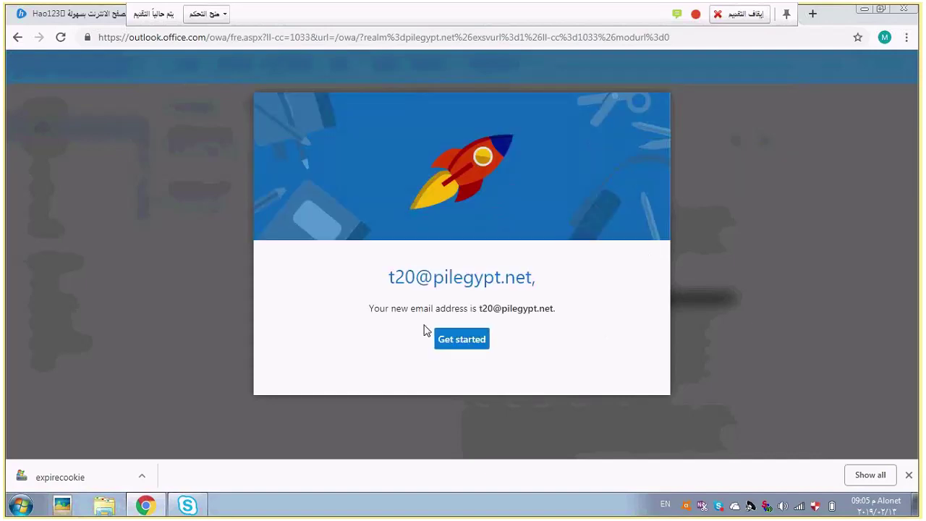
click(459, 341)
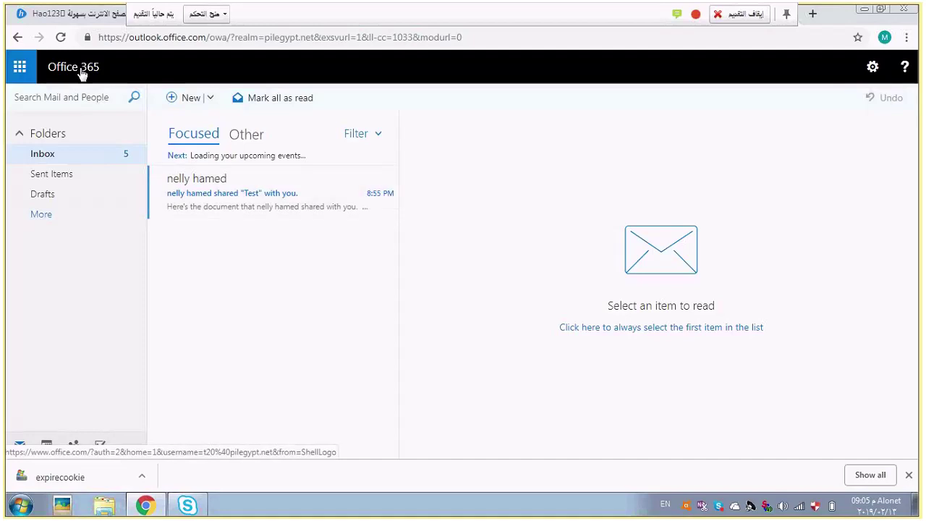
Reopen Outlook from the Office 365 home page and open the email sharing the Test notebook, dismissing the new Outlook offer.
click(82, 74)
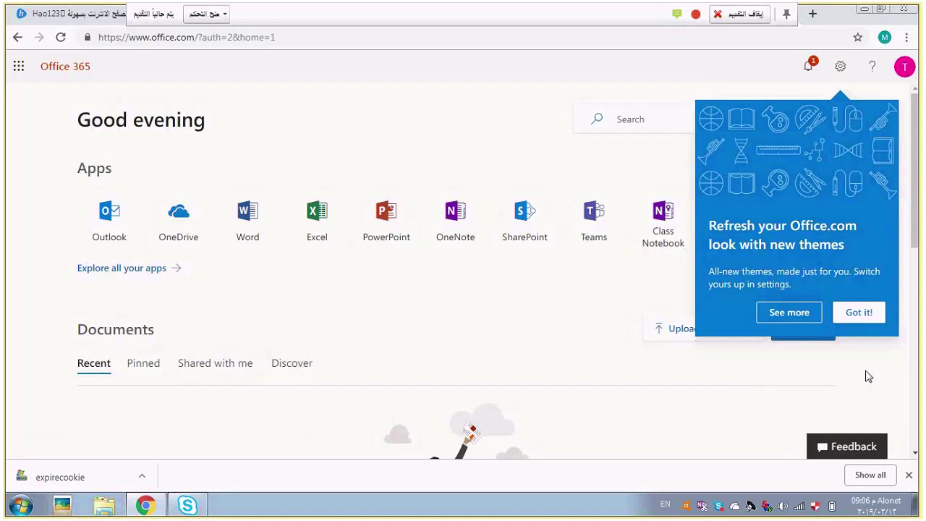
click(112, 213)
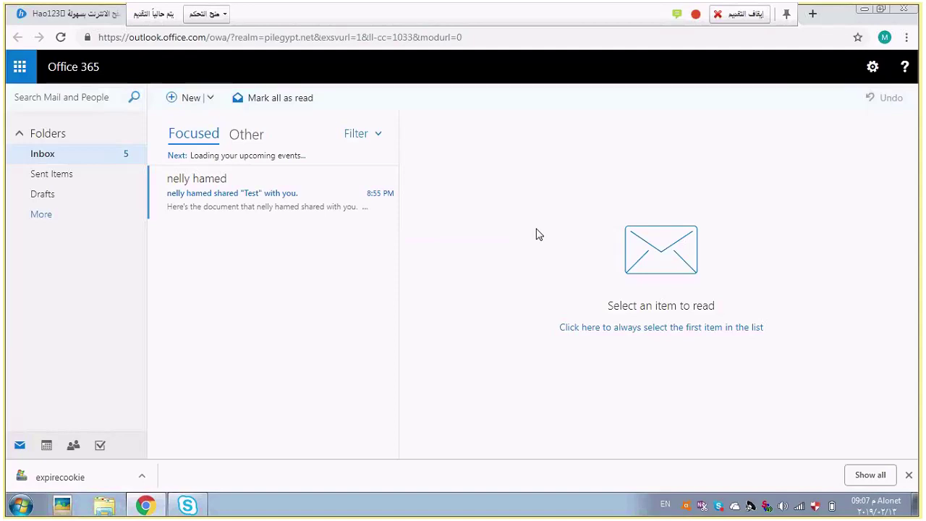
click(246, 204)
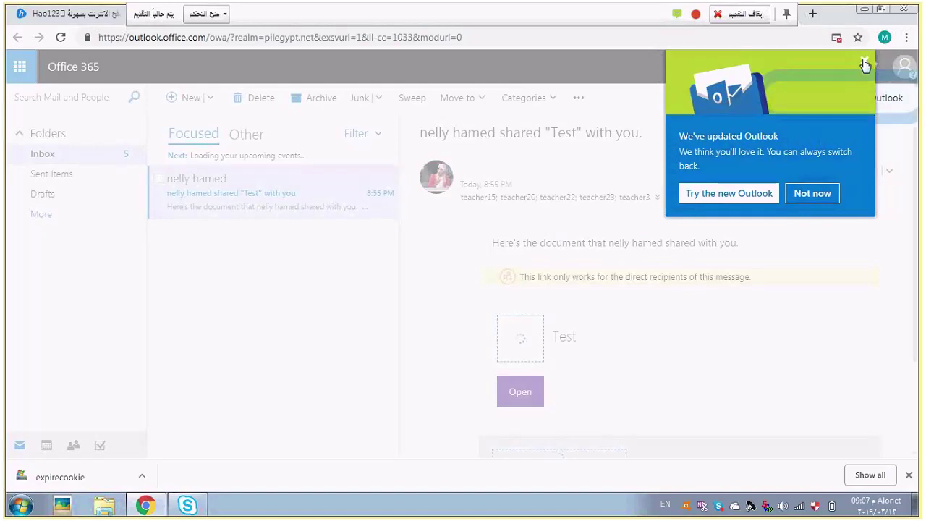
click(865, 65)
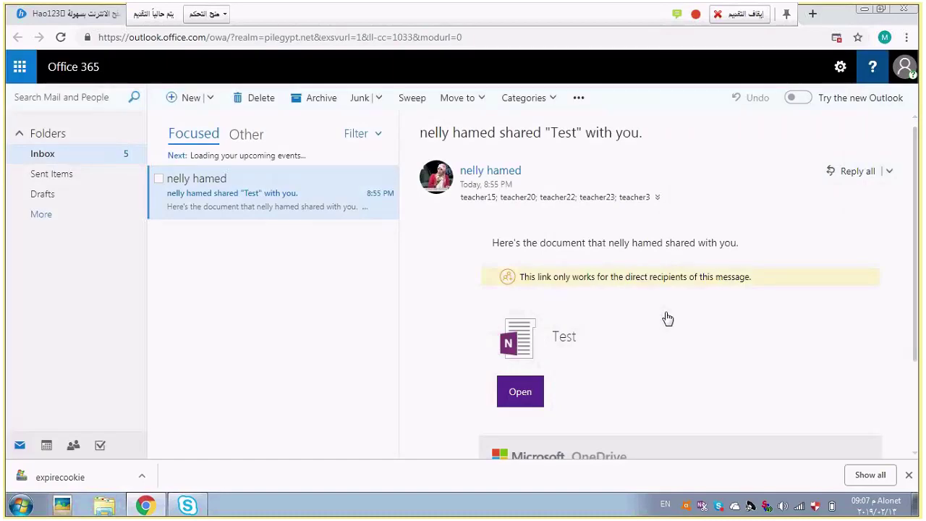
Open the shared Test notebook from the email, continuing past the information request and cancelling the password re-entry.
click(525, 400)
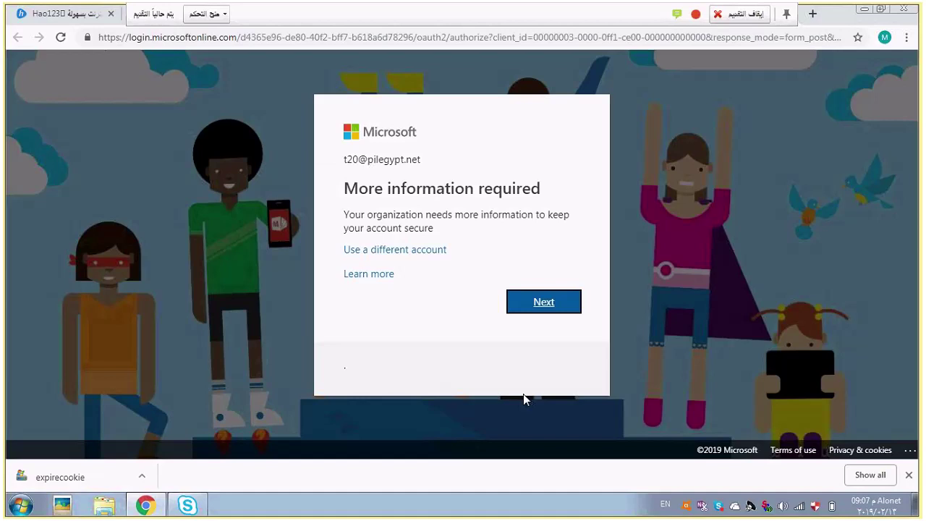
click(544, 308)
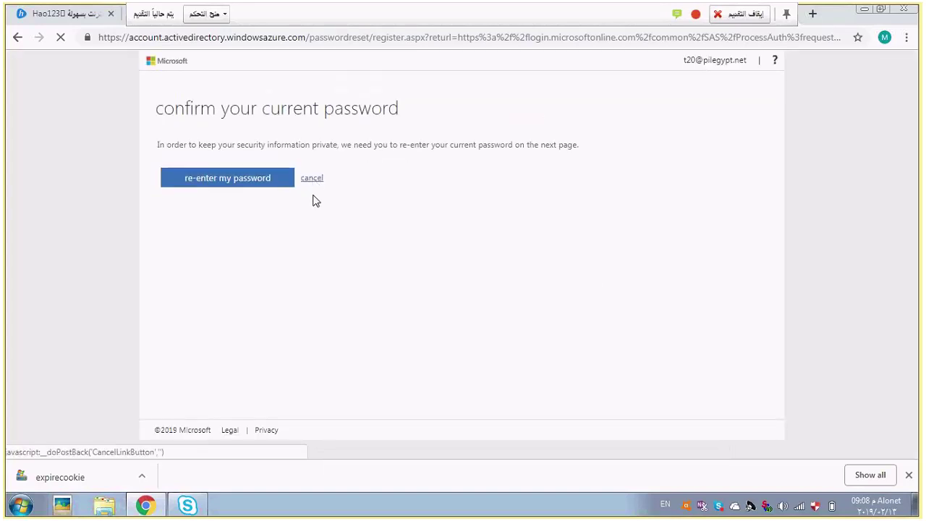
click(313, 180)
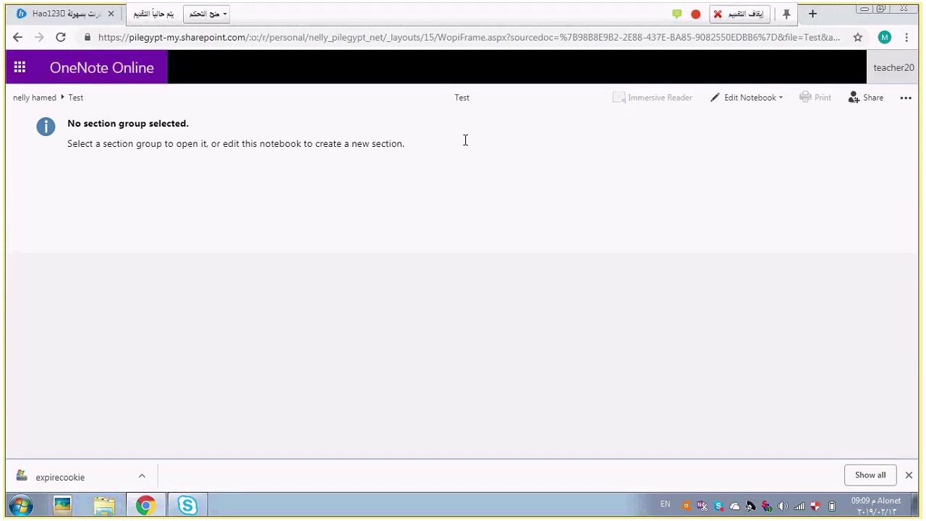
Dismiss the What's New introduction and the bookmark tip in the Test notebook.
click(462, 98)
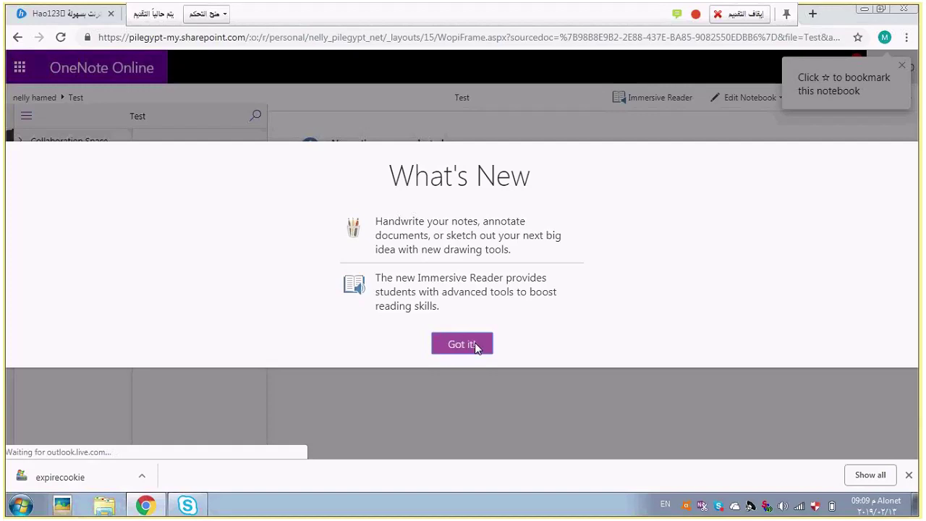
click(476, 348)
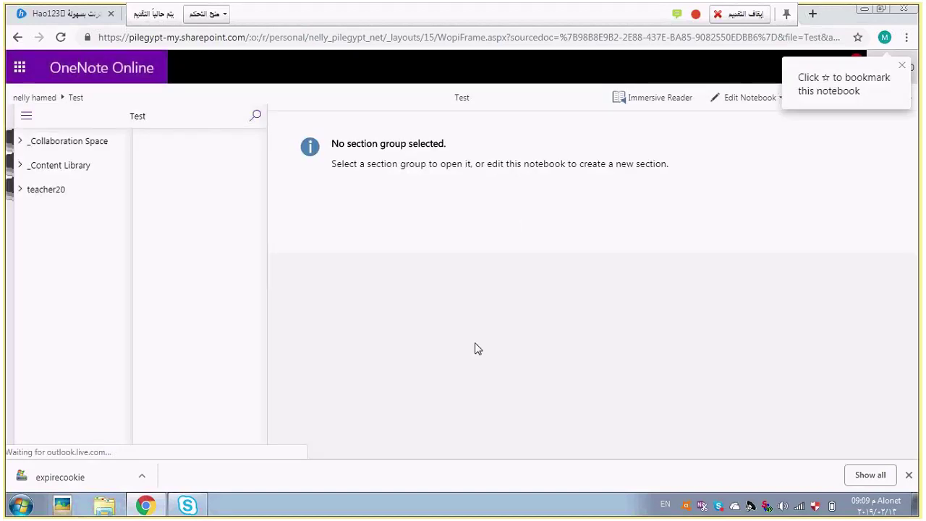
click(903, 67)
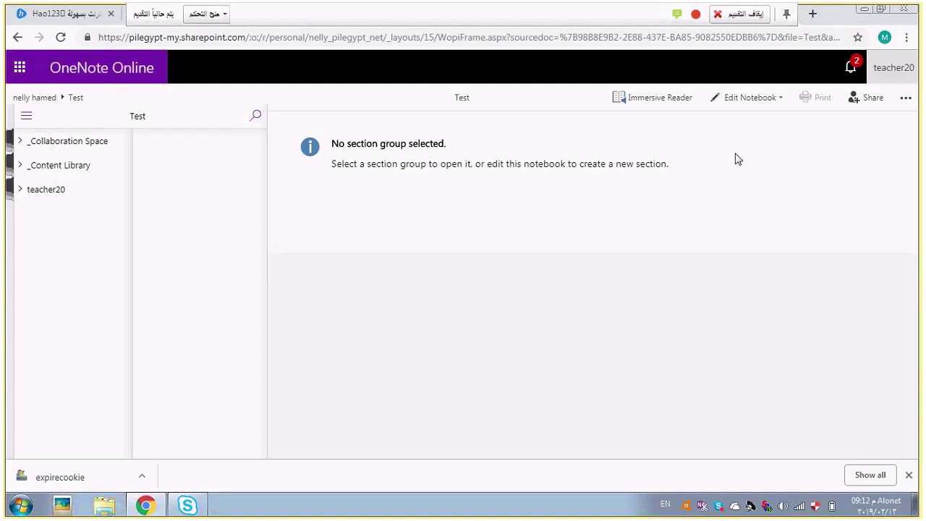
Stop presenting the screen in the Skype meeting.
click(720, 18)
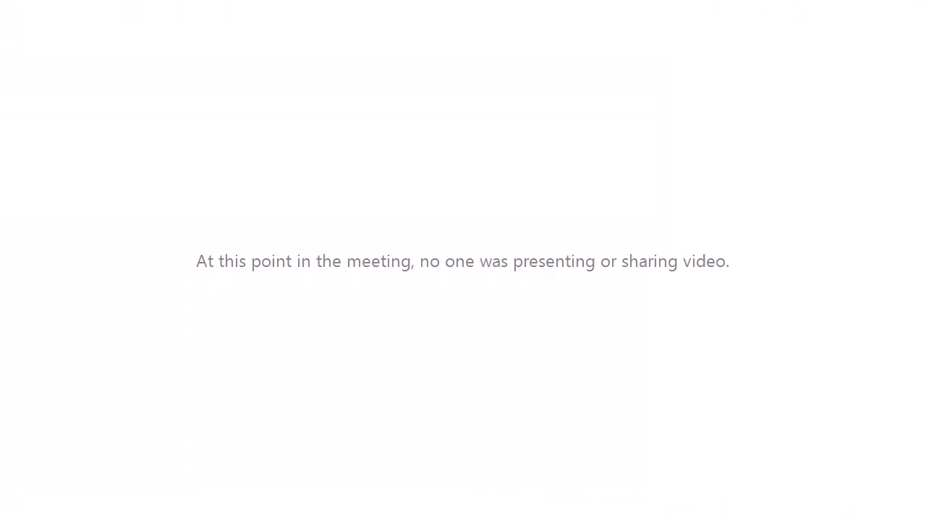